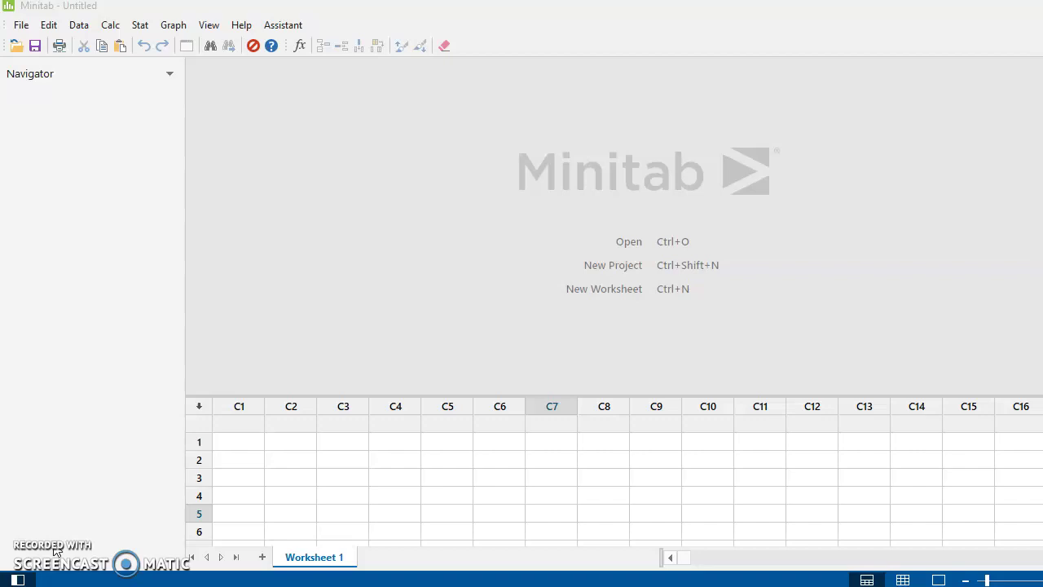
- Browse the Edit, Data, Calc, Stat, Graph, View and Help menus, then dismiss them
left_click(58, 26)
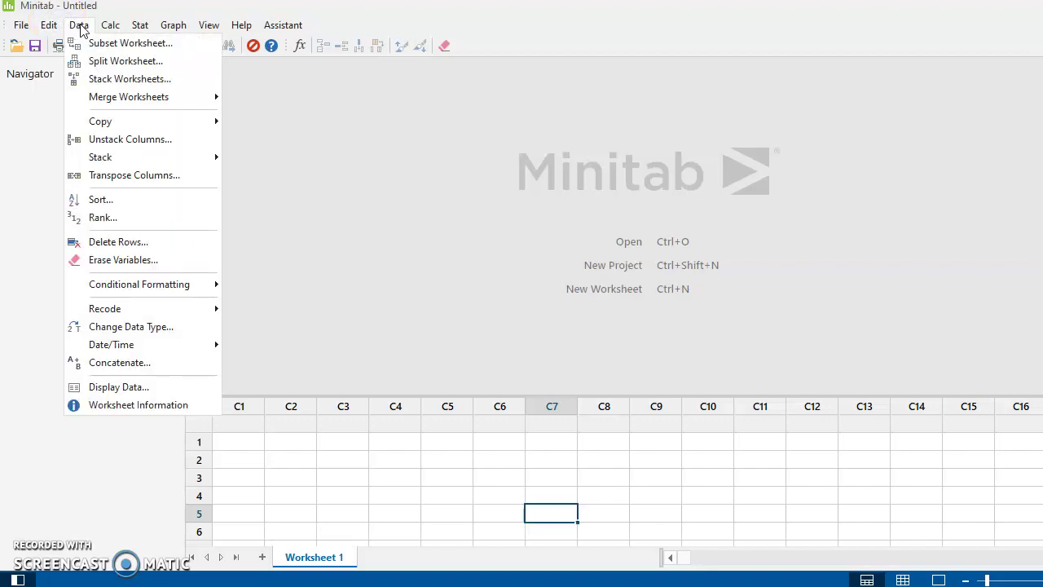
left_click(111, 25)
left_click(139, 26)
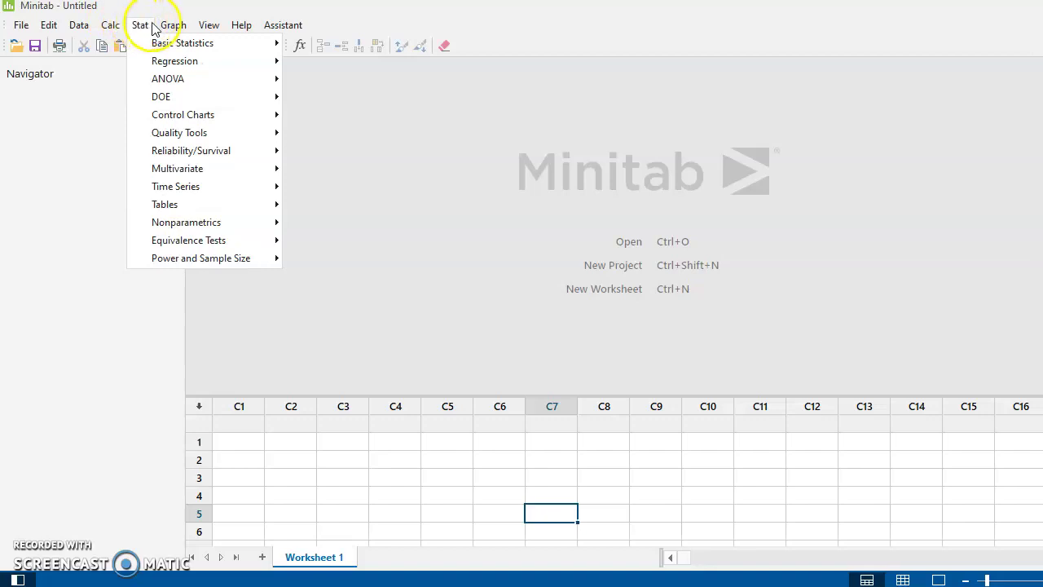
left_click(171, 25)
left_click(207, 26)
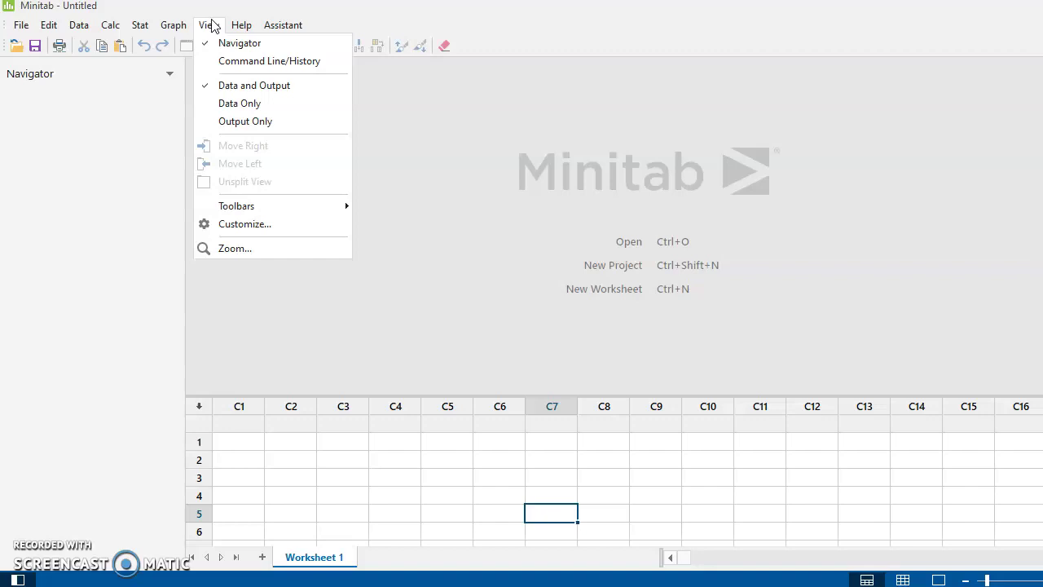
left_click(240, 25)
left_click(236, 25)
left_click(209, 25)
left_click(241, 25)
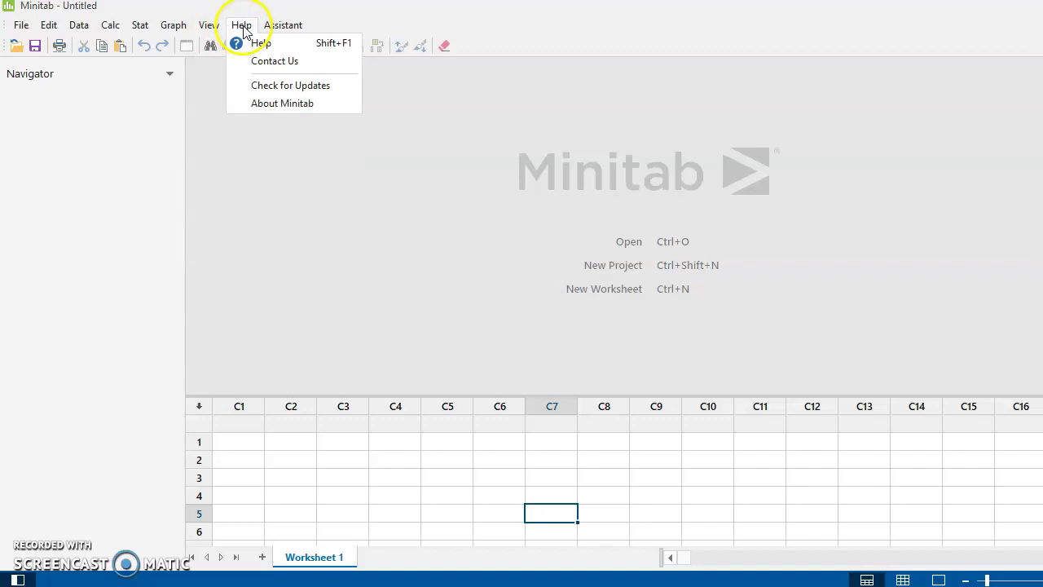
left_click(261, 183)
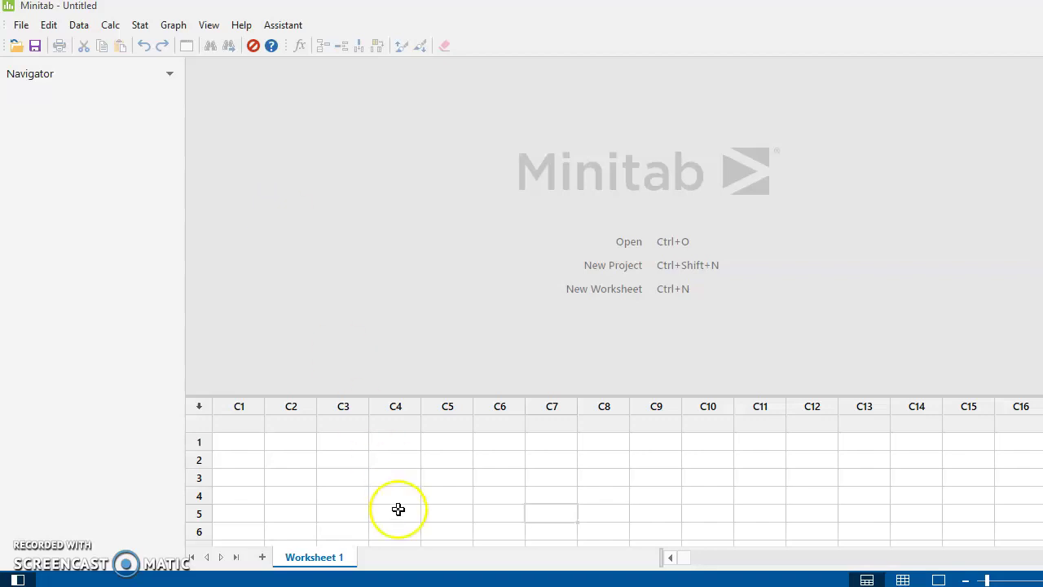
- Select cell C4 in row 3, then add a new empty Worksheet 2
left_click(401, 476)
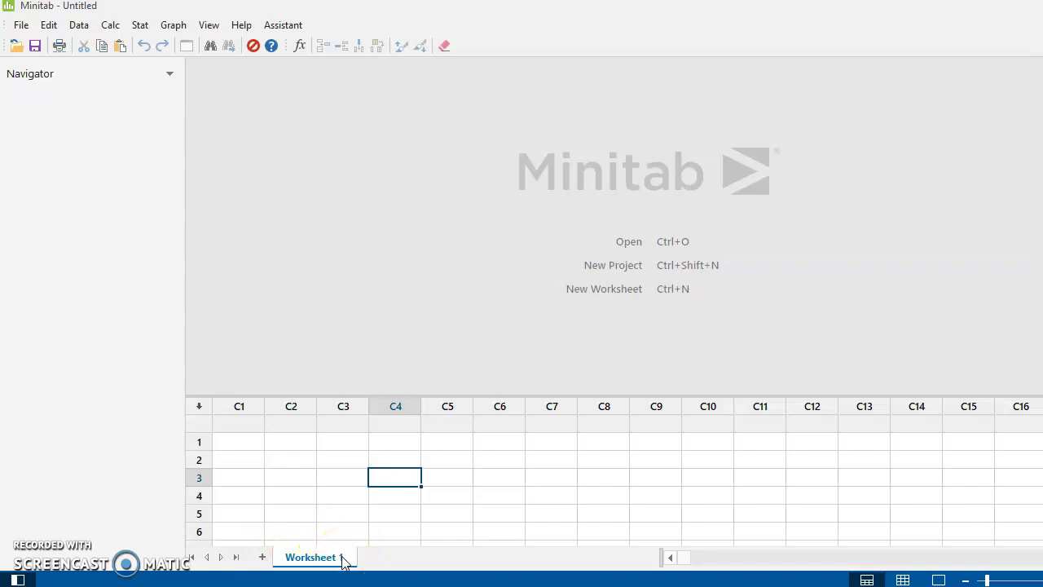
left_click(337, 289)
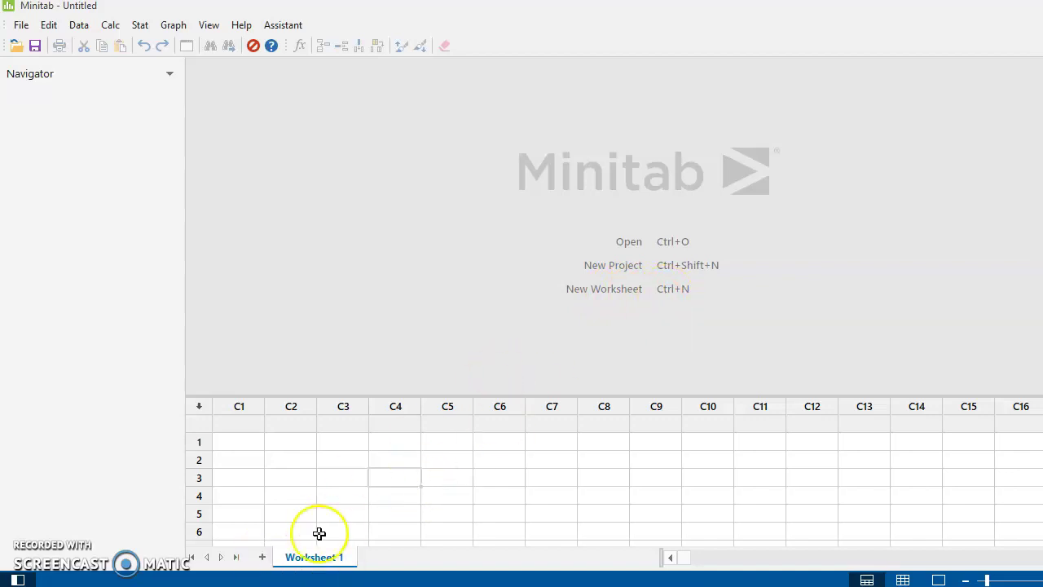
left_click(263, 557)
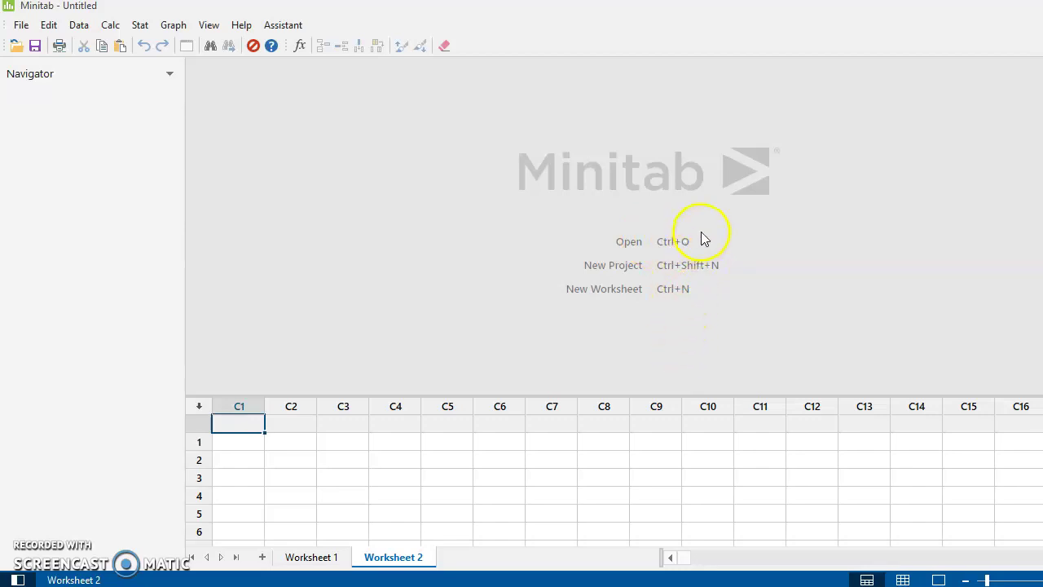
left_click(561, 455)
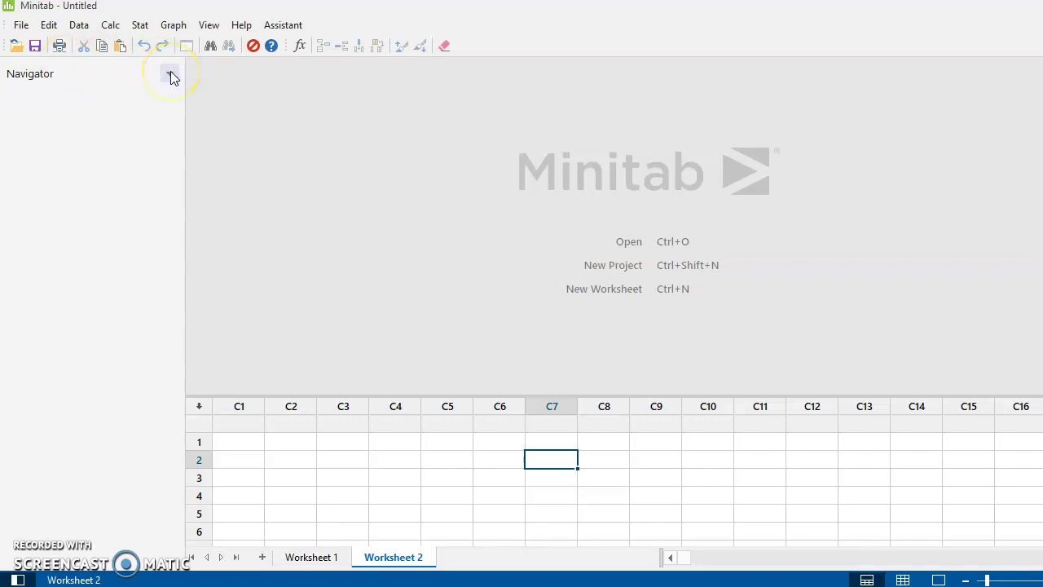
left_click(170, 75)
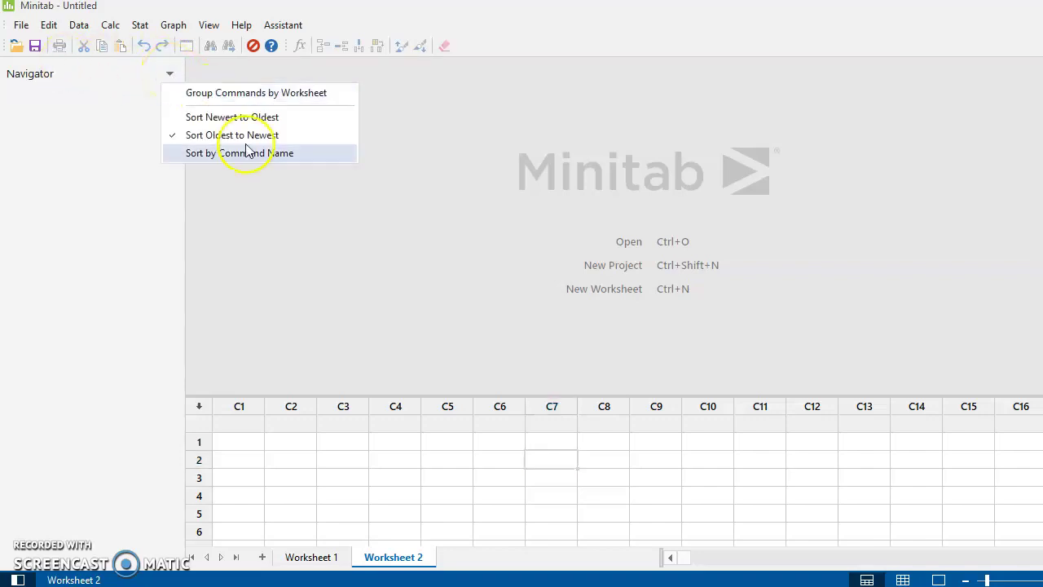
left_click(289, 205)
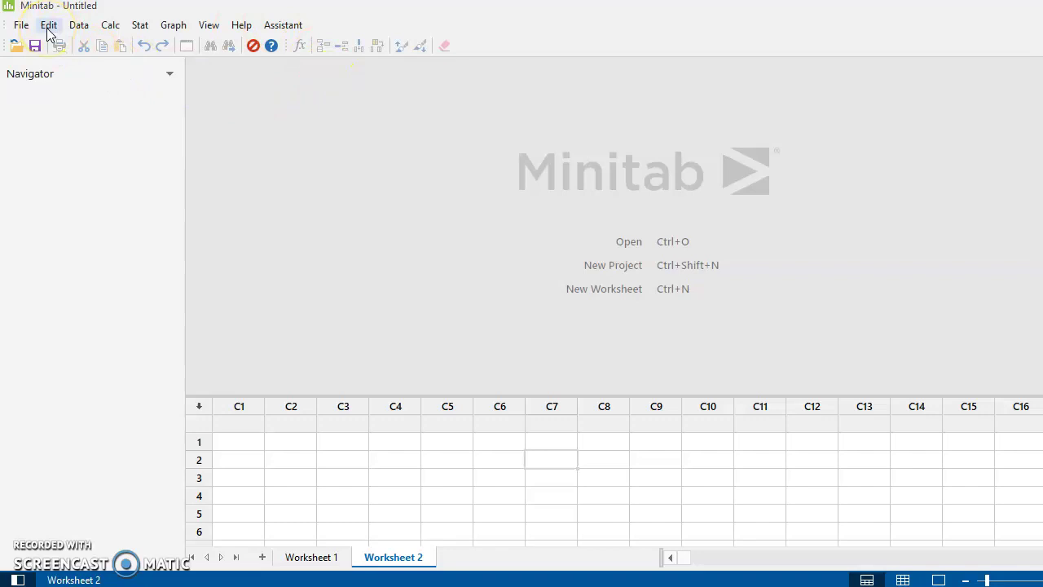
- Create Worksheet 3 with File > New > Worksheet
left_click(22, 26)
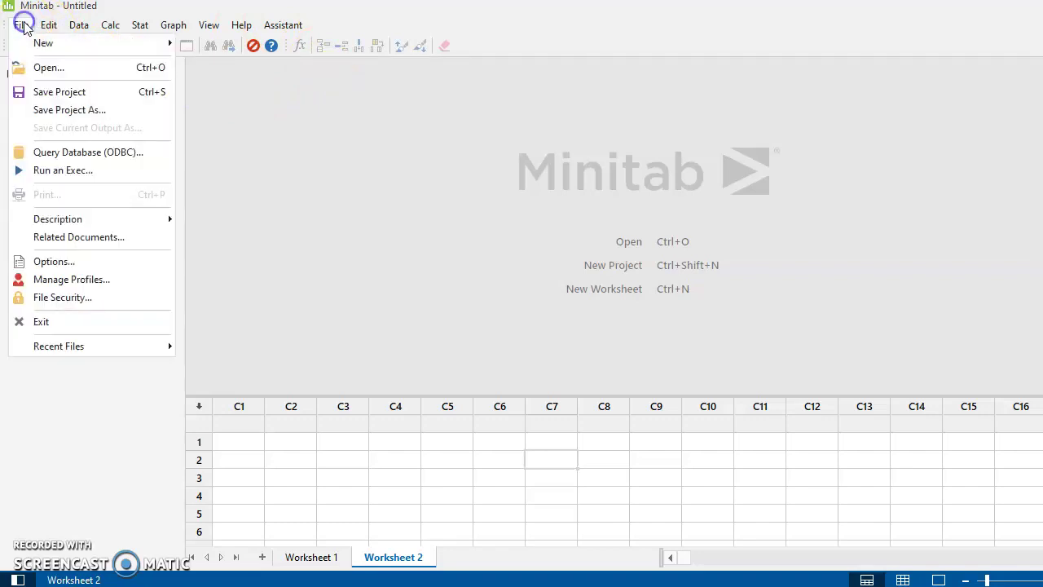
mouse_move(41, 46)
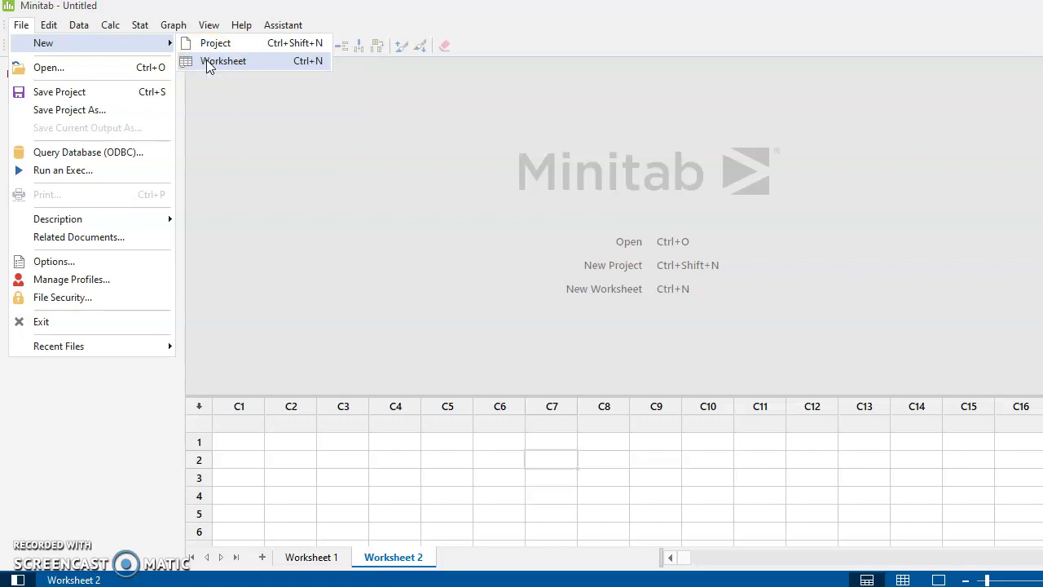
left_click(213, 61)
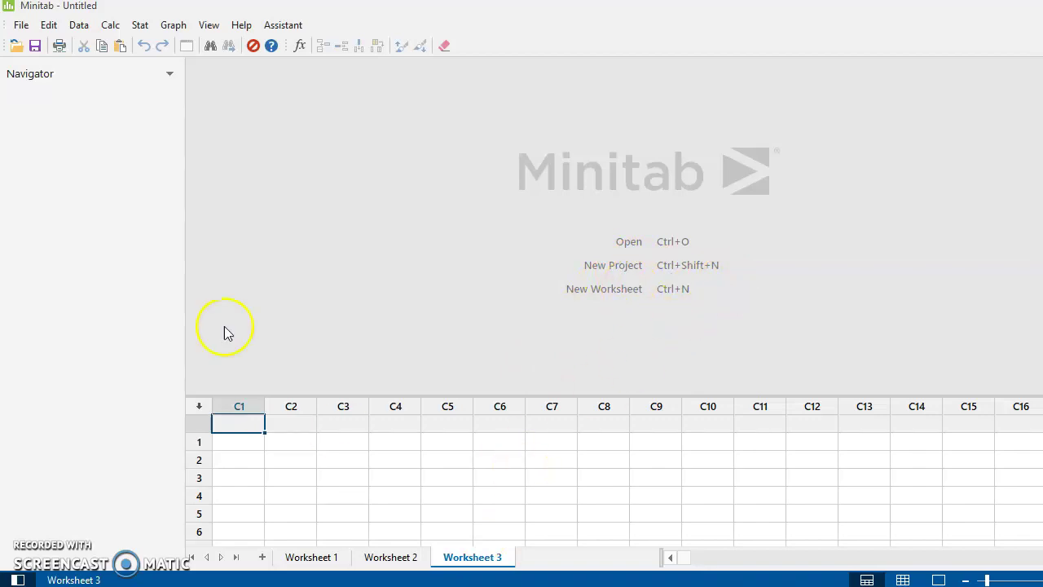
- Add a fourth empty worksheet, Worksheet 4, and select cell C5 in row 5
left_click(27, 24)
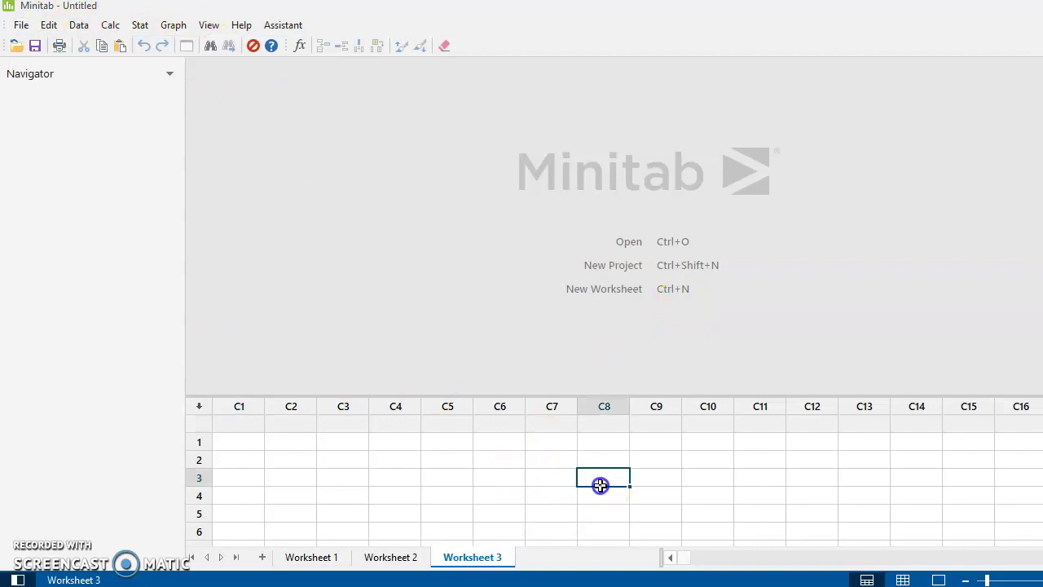
left_click(262, 559)
left_click(262, 559)
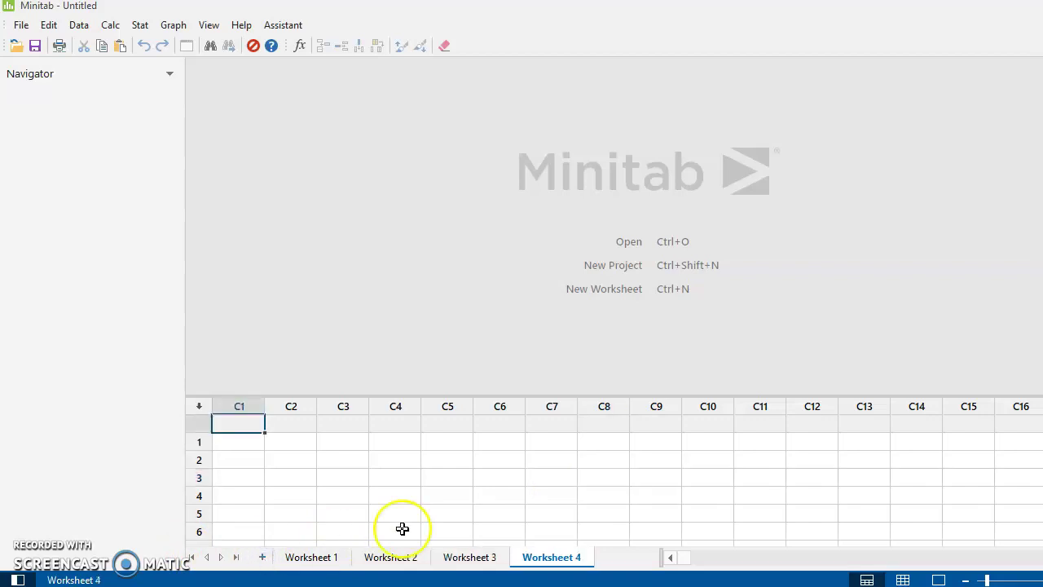
left_click(454, 505)
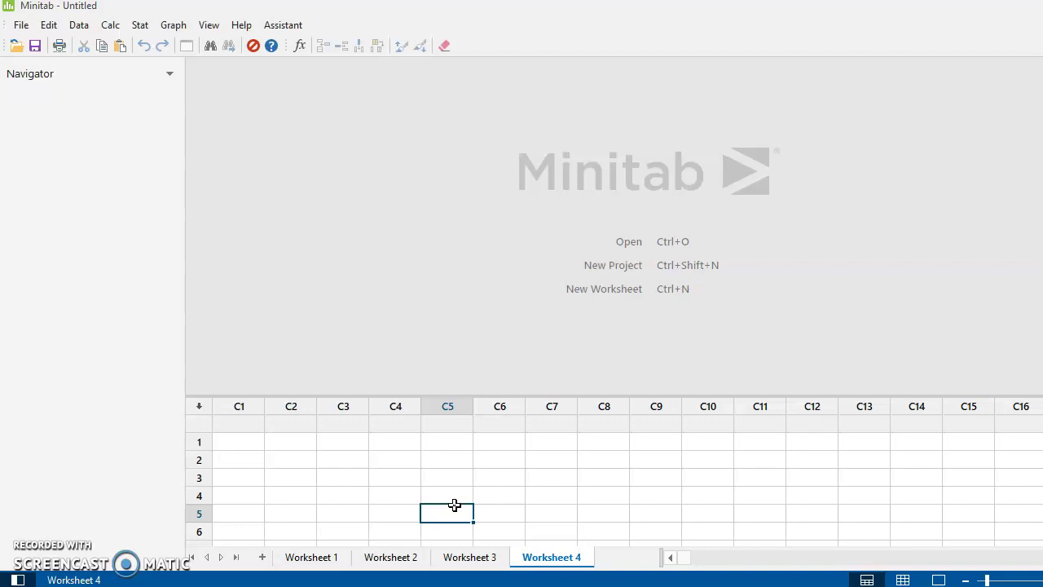
- Show the File menu with its open, save and print commands
left_click(21, 25)
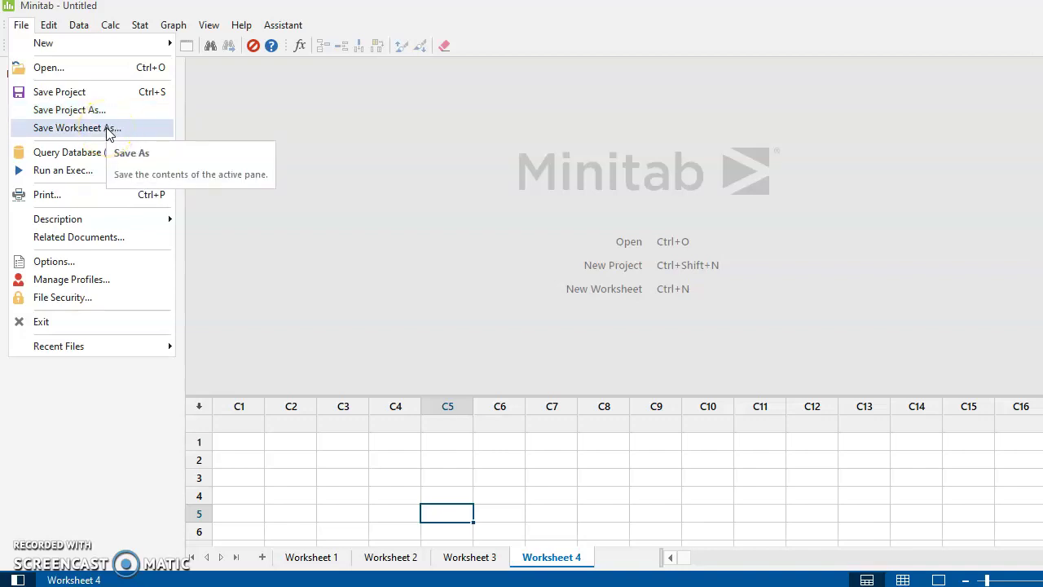
- Dismiss the File menu twice and select the Worksheet 4 cell in column C3, row 2
left_click(331, 273)
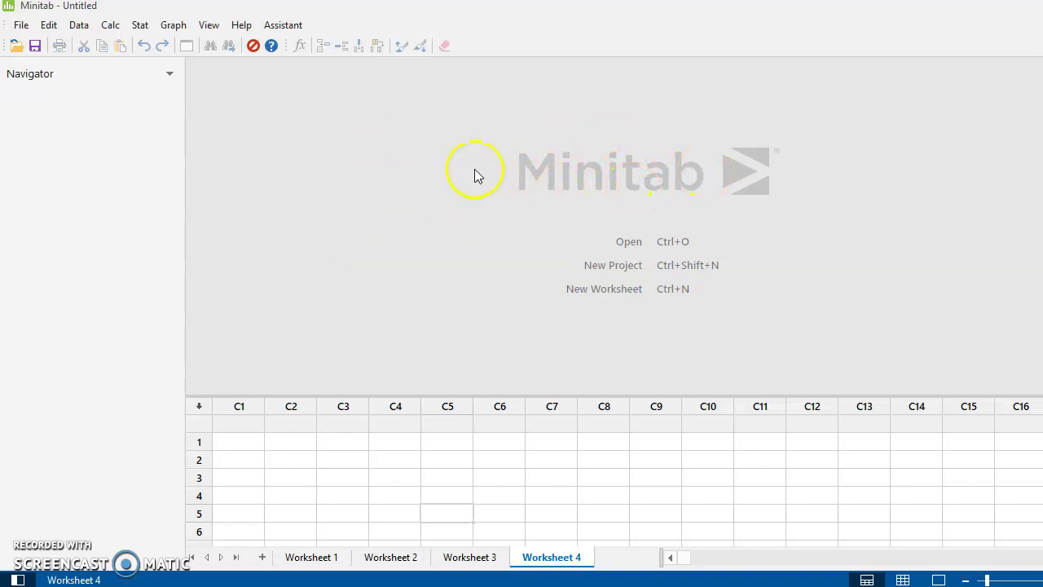
left_click(21, 25)
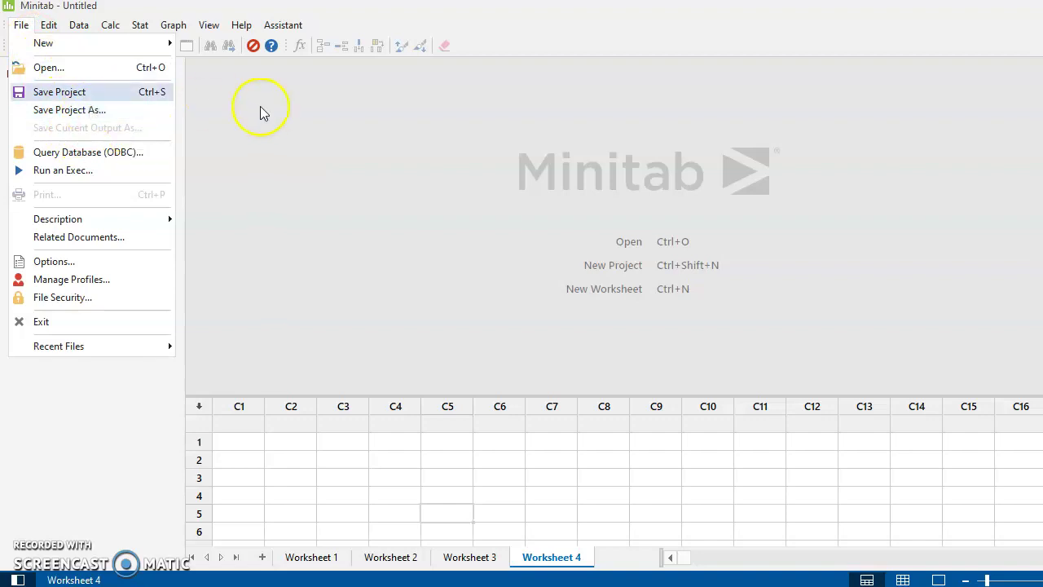
left_click(305, 152)
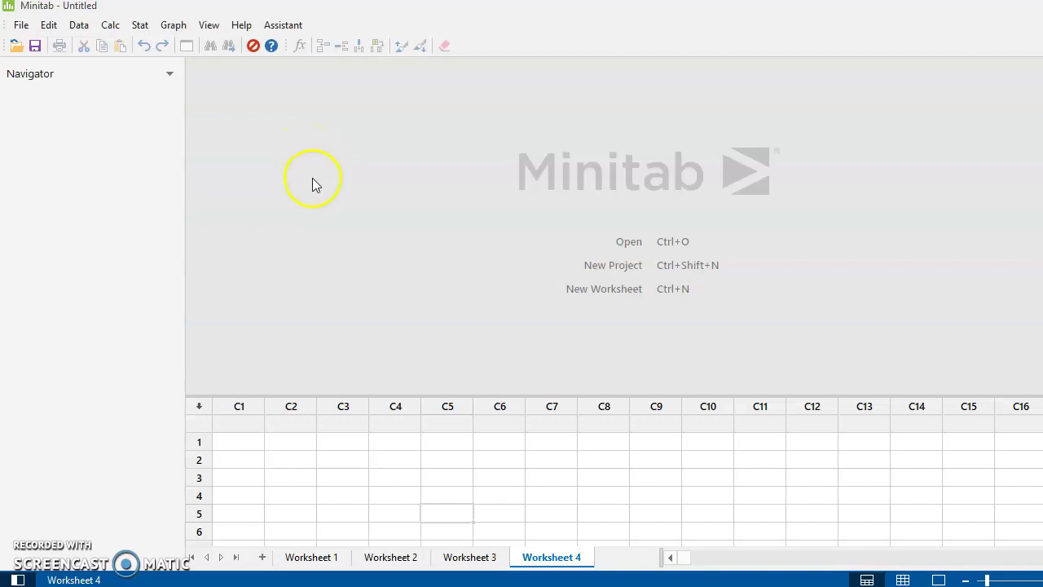
left_click(348, 462)
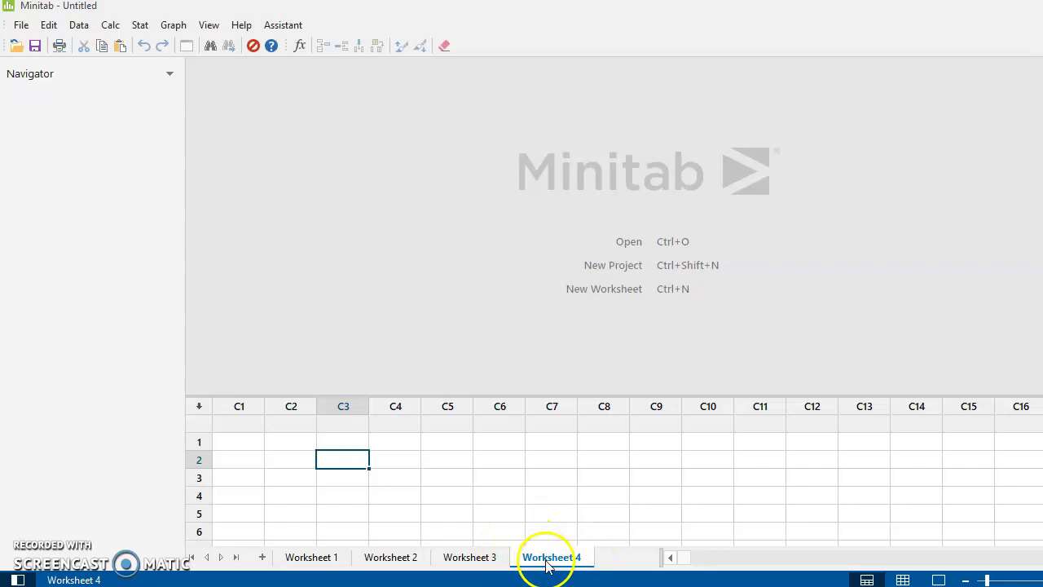
- Select cells C5 row 3 and C3 row 4, browsing the File menu items in between
left_click(445, 481)
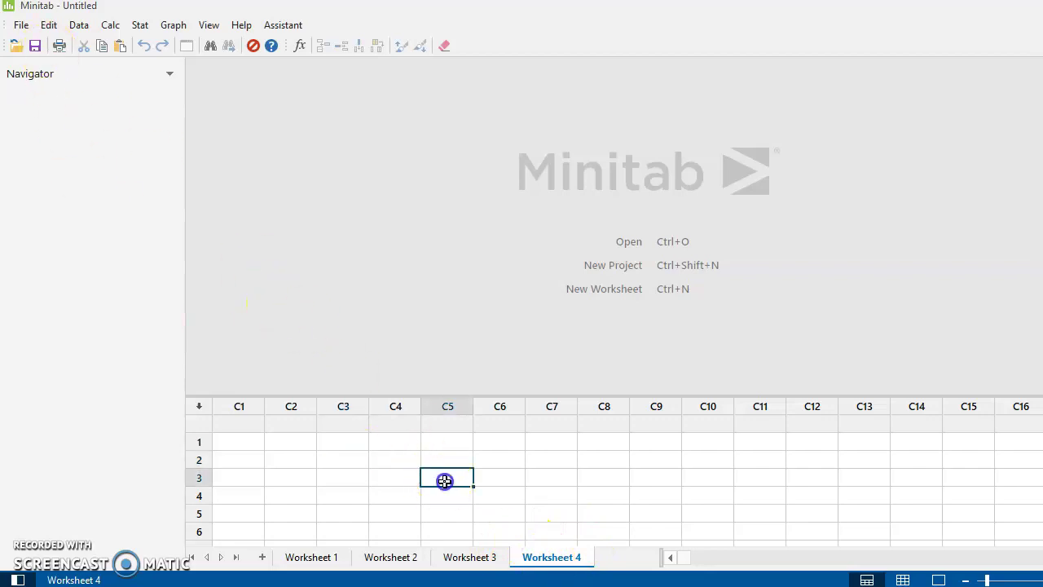
left_click(22, 25)
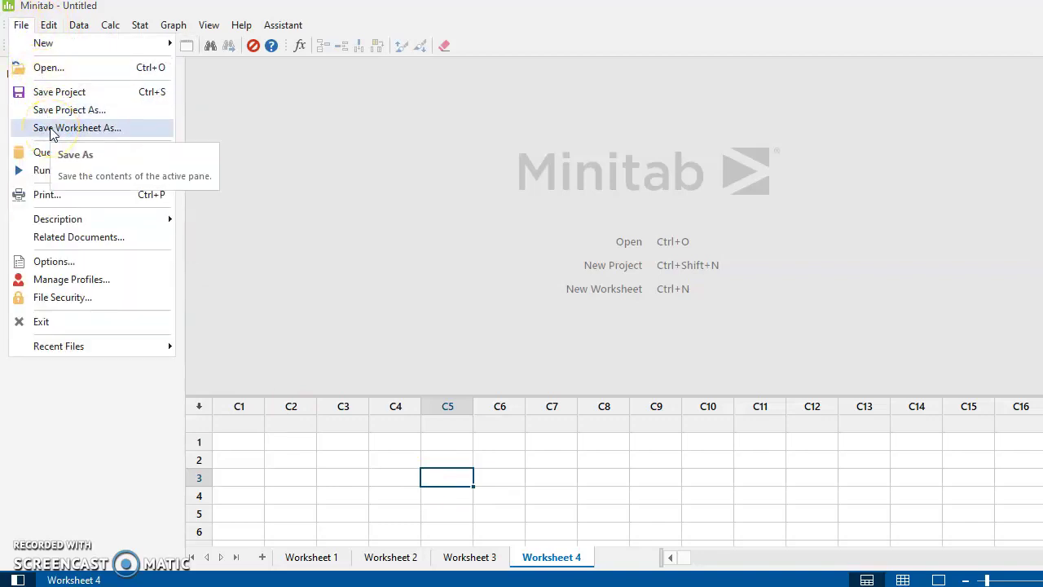
left_click(333, 488)
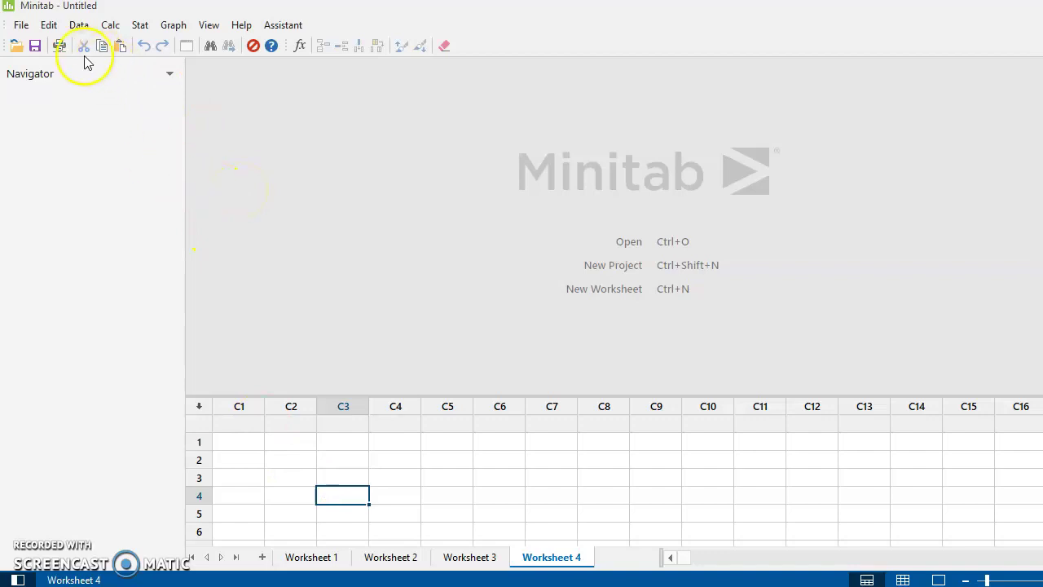
left_click(24, 25)
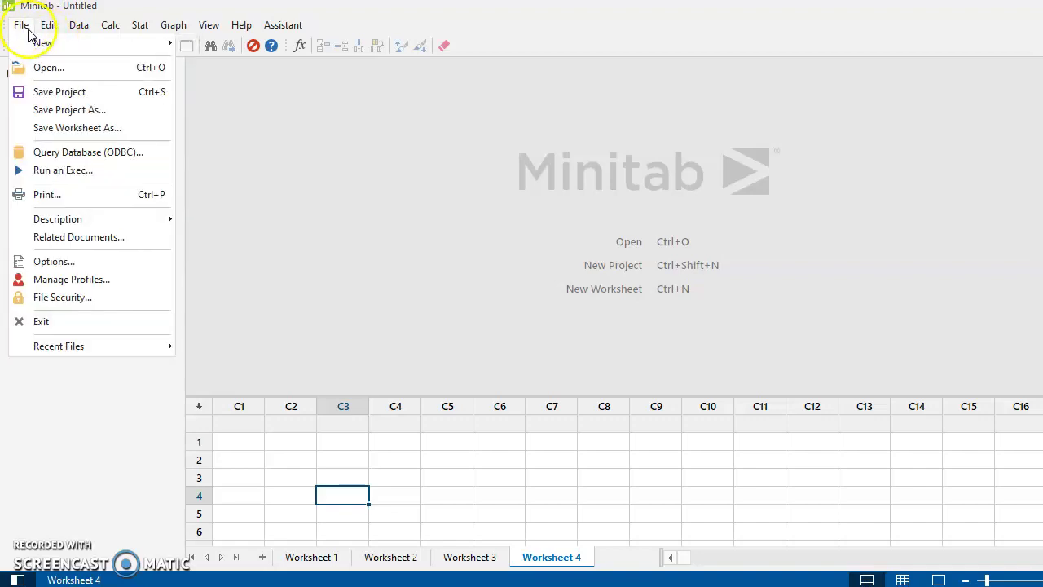
mouse_move(41, 51)
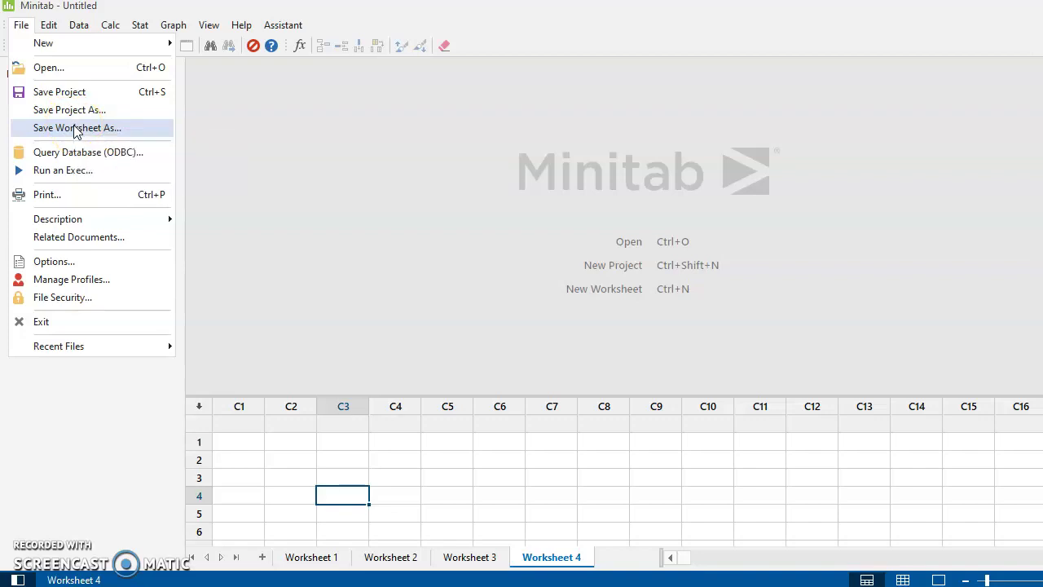
left_click(217, 128)
- Toggle the Edit menu while selecting cells C4 row 5, C3 row 3 and C5 row 4, ending on Clear/Copy/Paste Cells
left_click(47, 25)
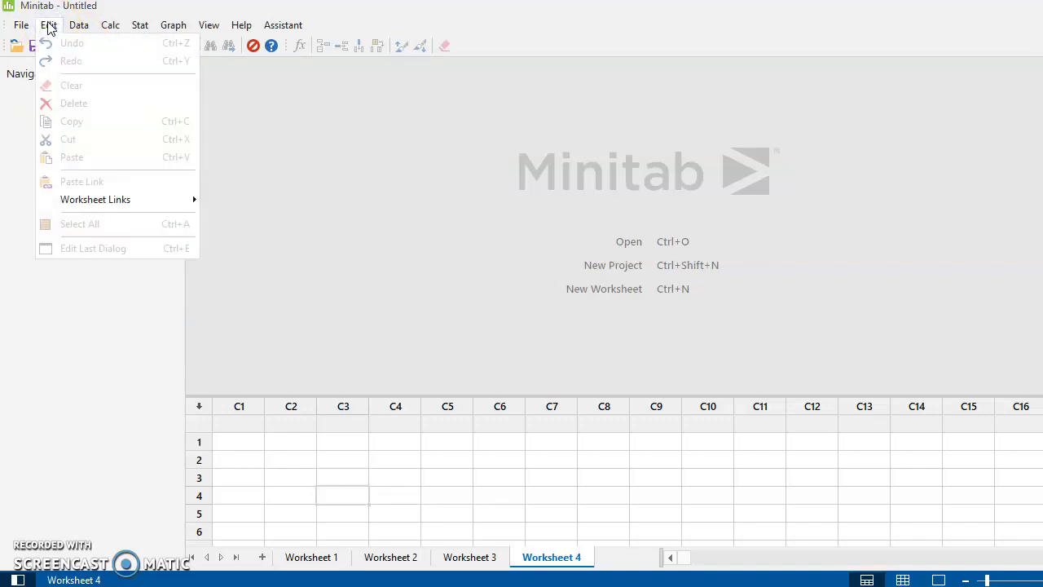
left_click(272, 258)
left_click(406, 513)
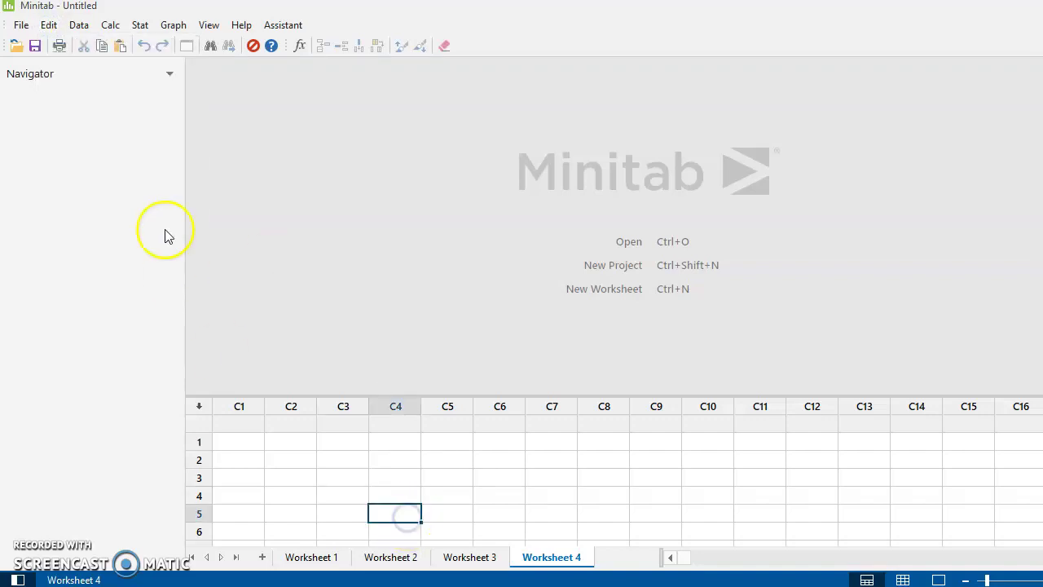
left_click(50, 25)
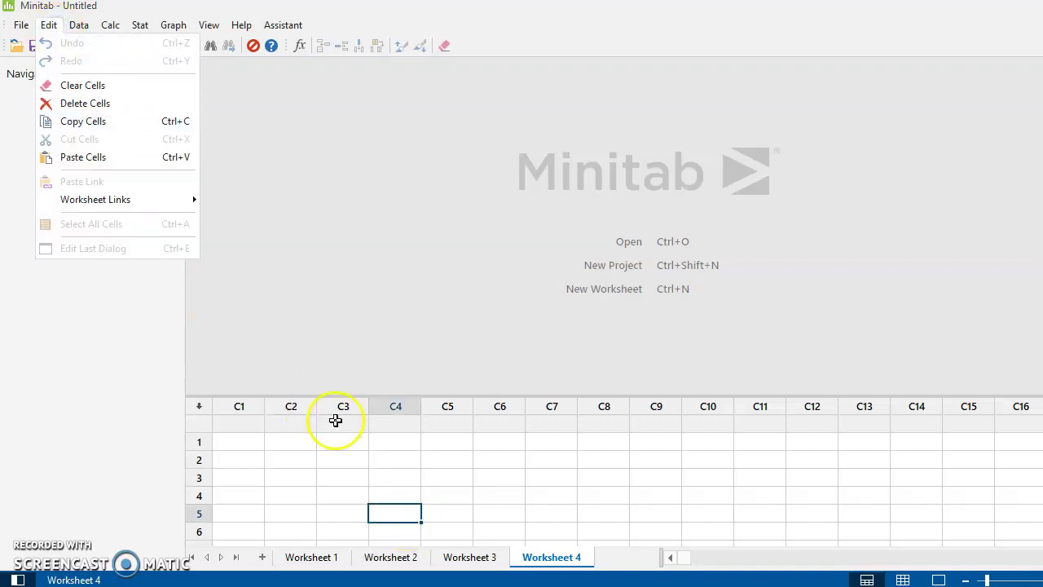
left_click(353, 473)
left_click(430, 490)
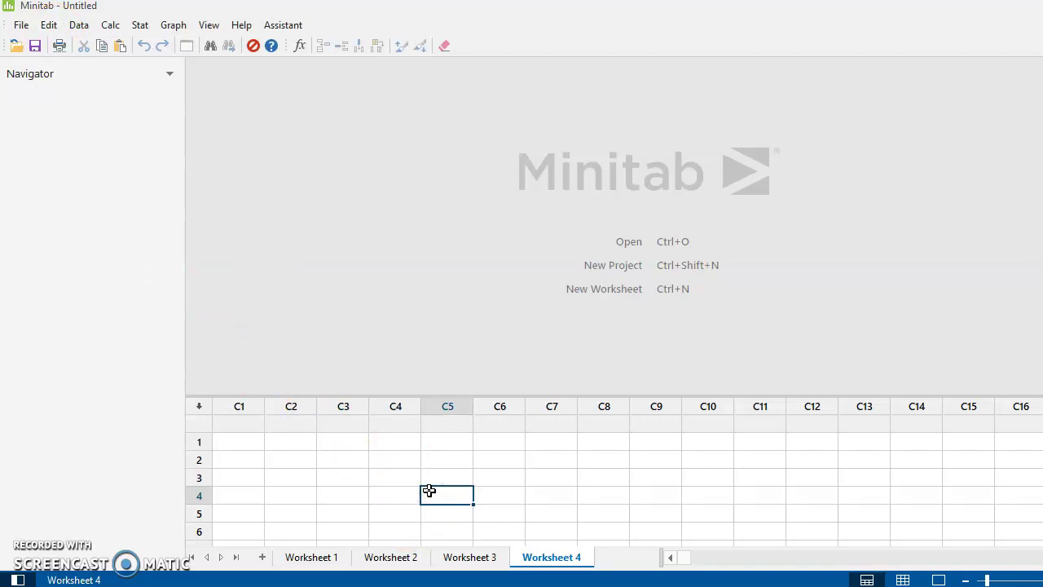
left_click(421, 489)
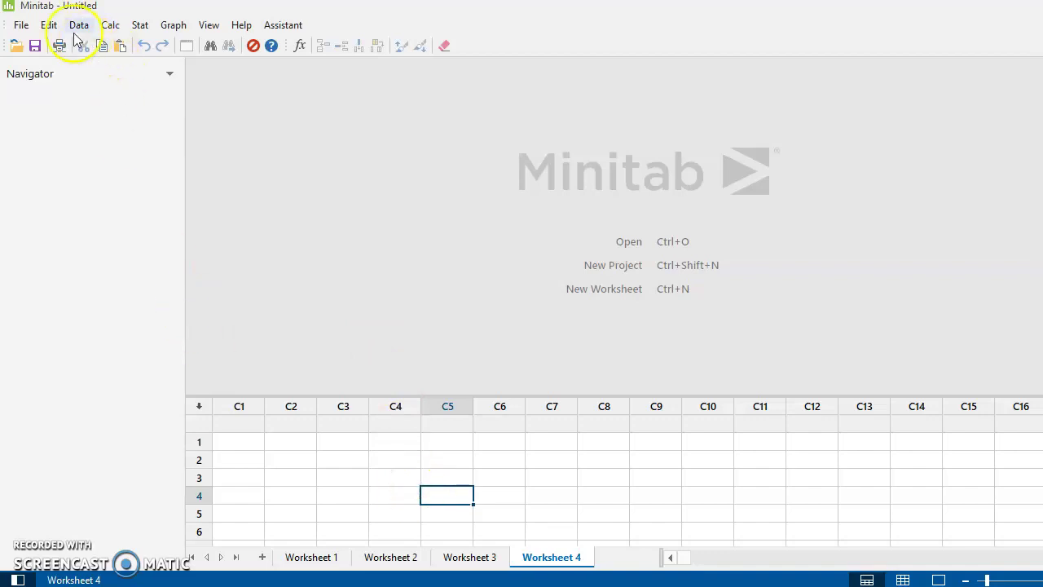
left_click(49, 24)
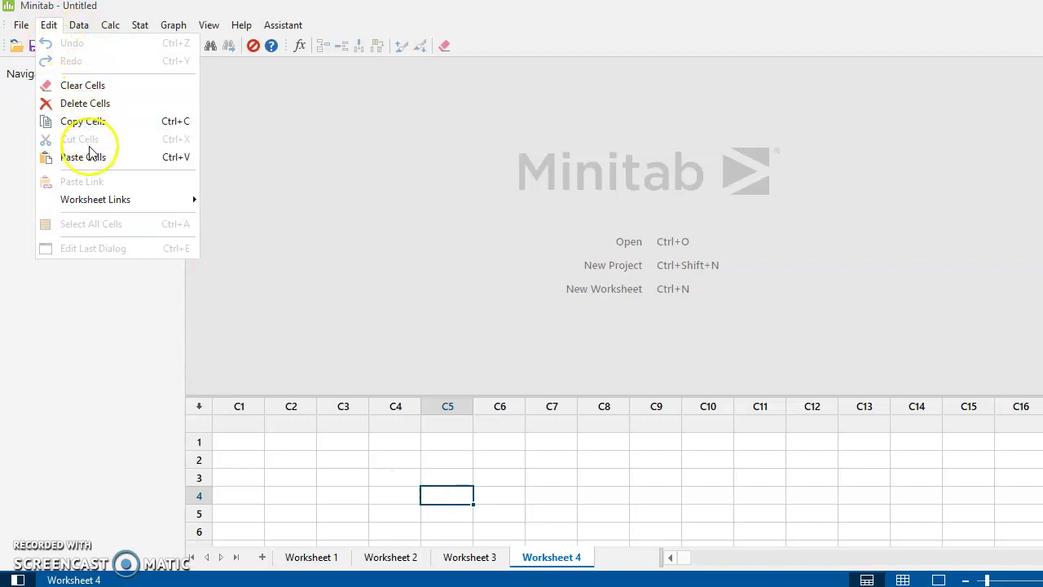
mouse_move(81, 33)
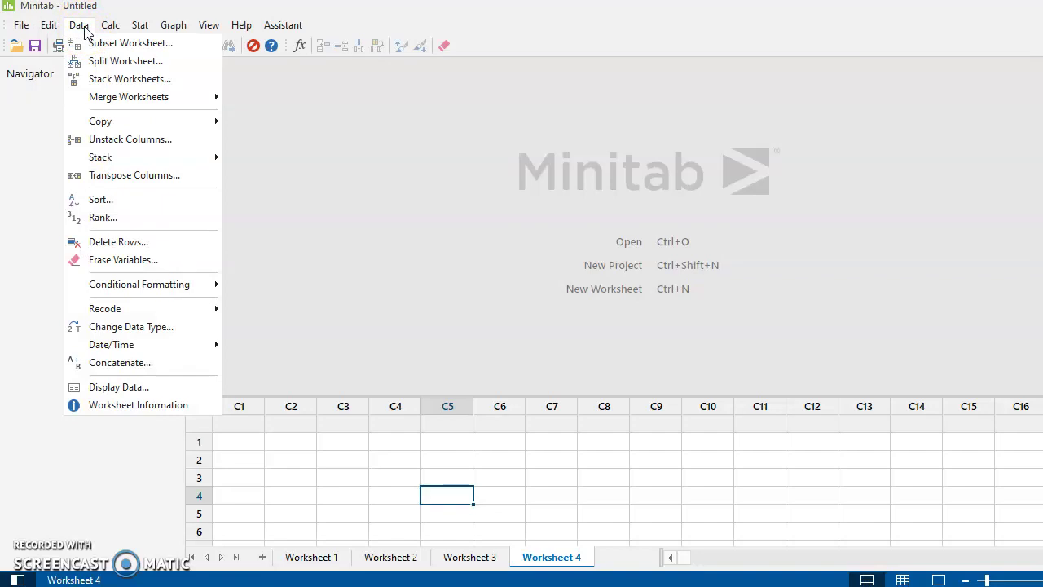
left_click(79, 29)
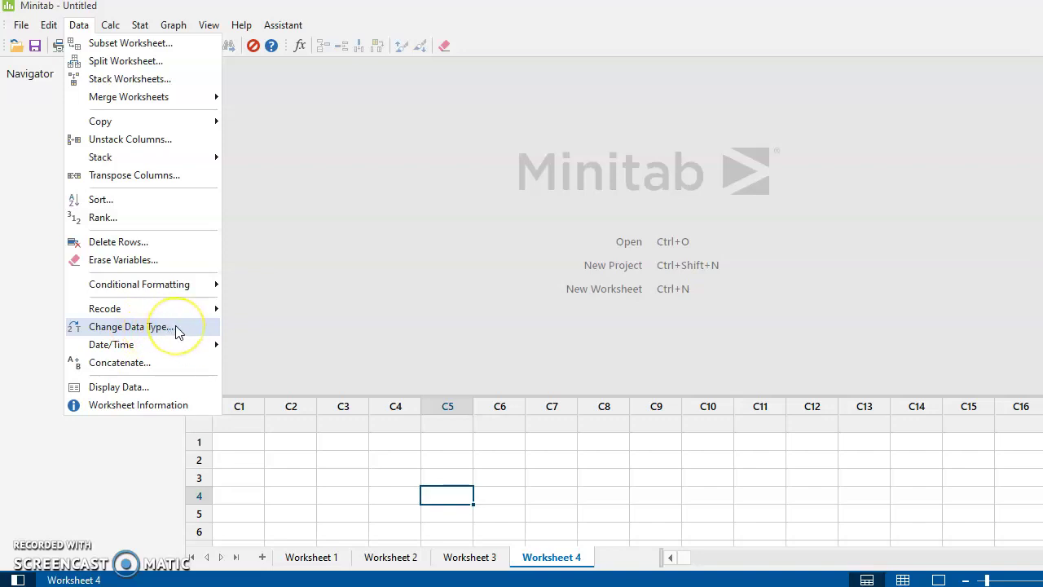
left_click(285, 511)
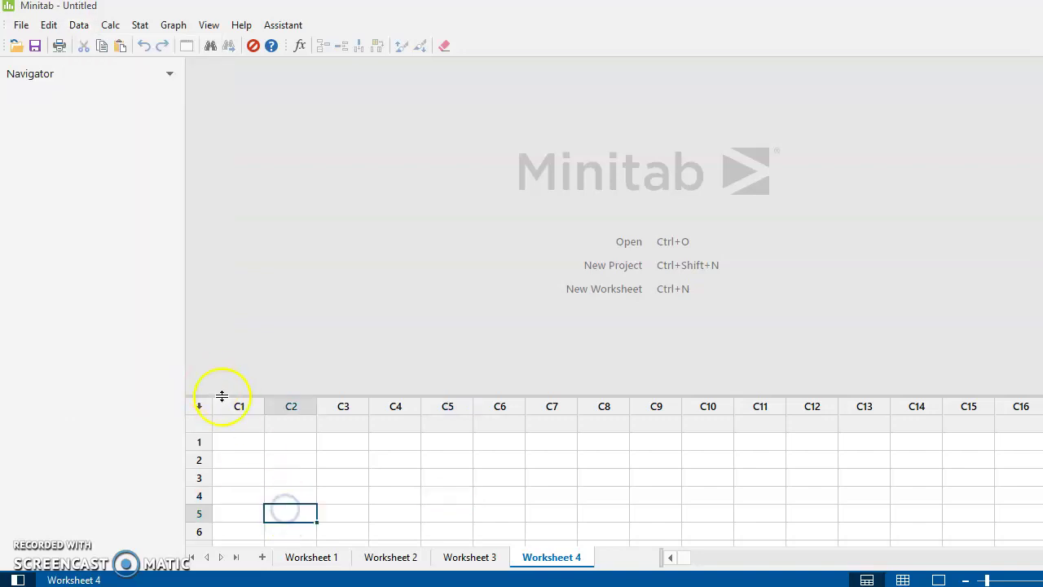
left_click(268, 481)
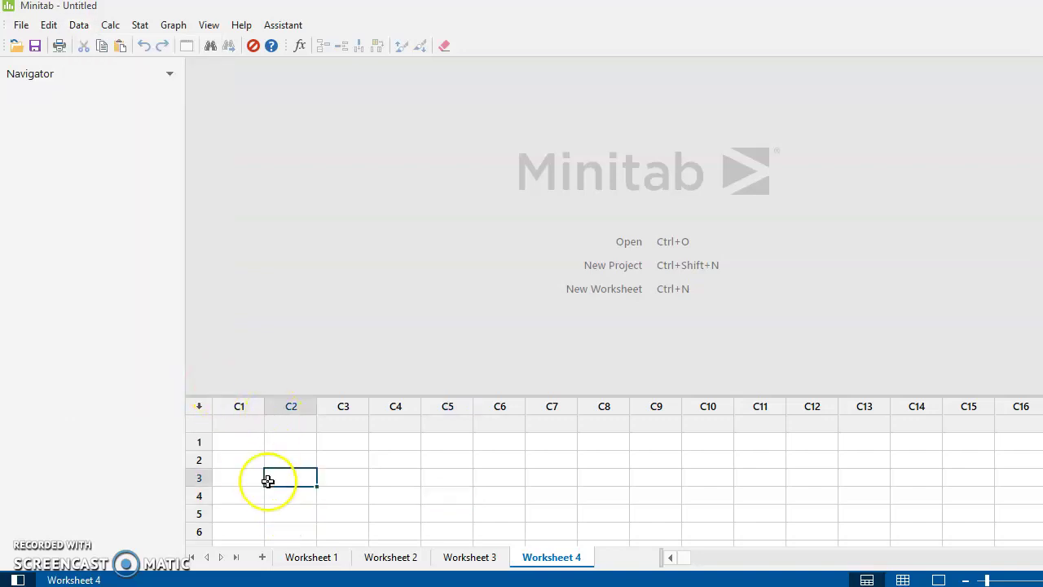
left_click(80, 24)
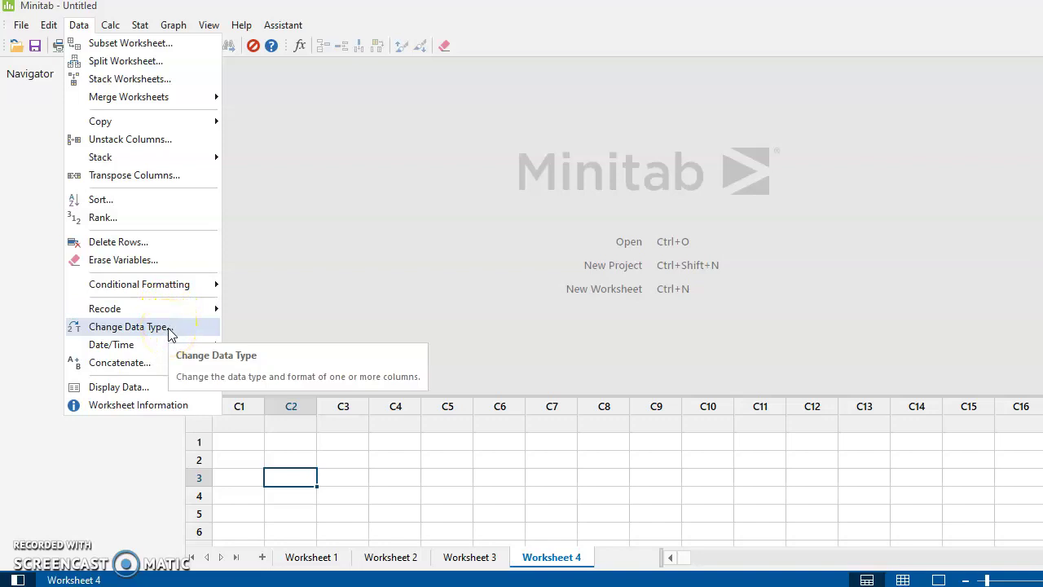
- Open Change Data Type, review the type list, keep Automatic numeric and cancel
left_click(131, 326)
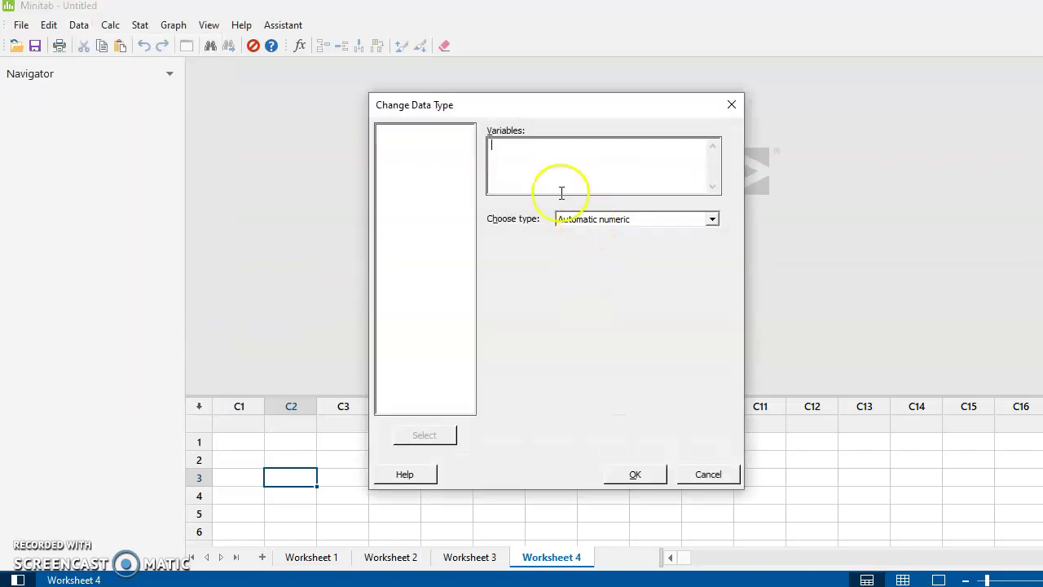
left_click(713, 224)
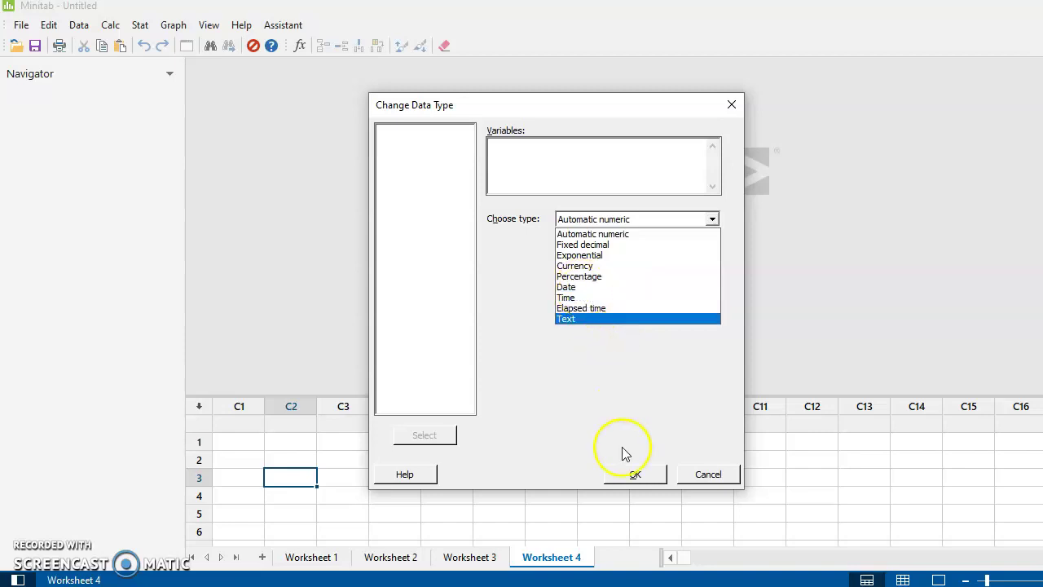
left_click(731, 477)
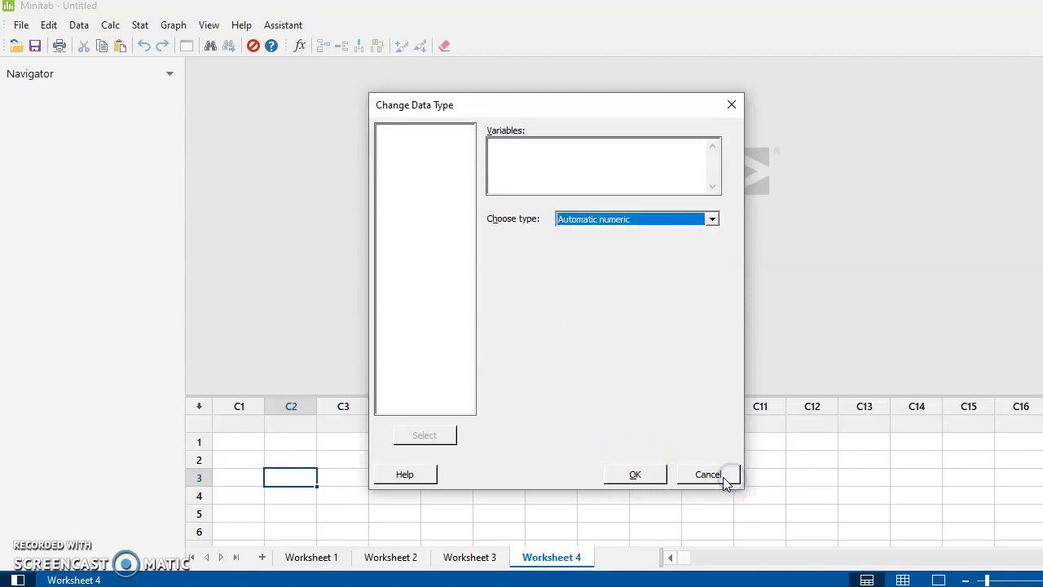
left_click(722, 477)
- Select cell C4 in row 4, then browse Data and Calc, including Random Data and Probability Distributions
left_click(376, 490)
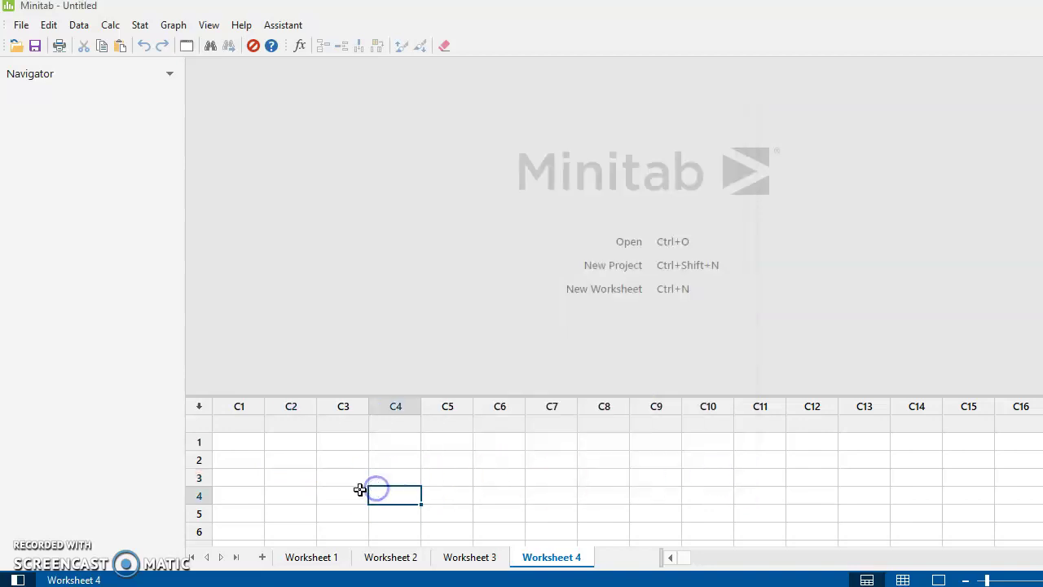
left_click(79, 25)
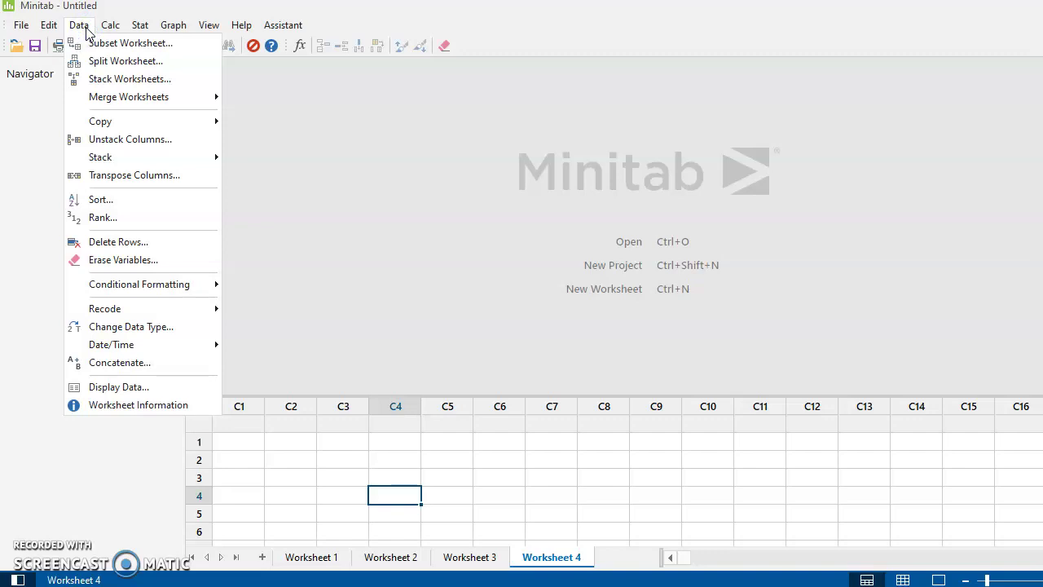
left_click(112, 27)
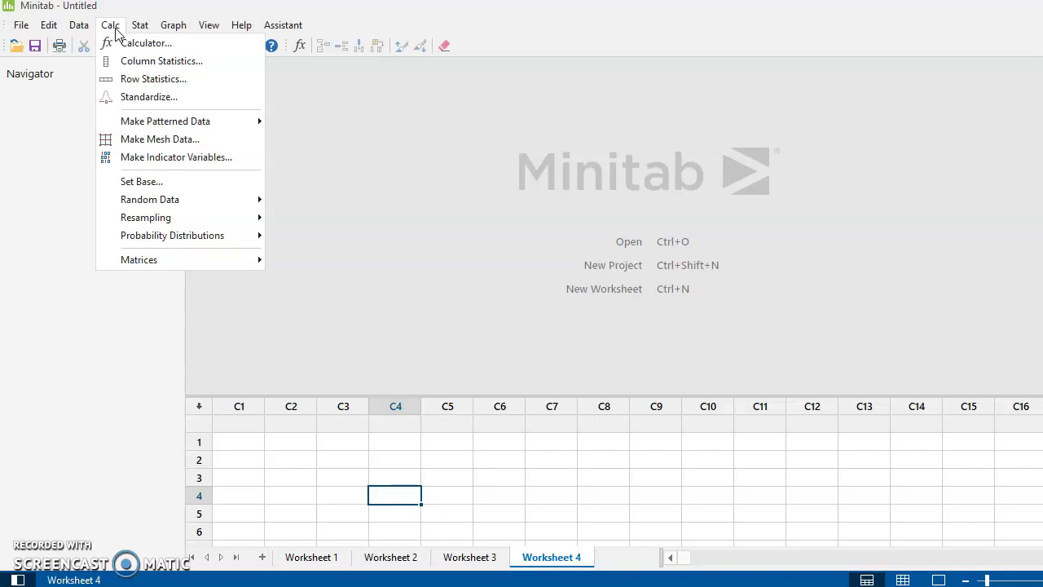
mouse_move(168, 200)
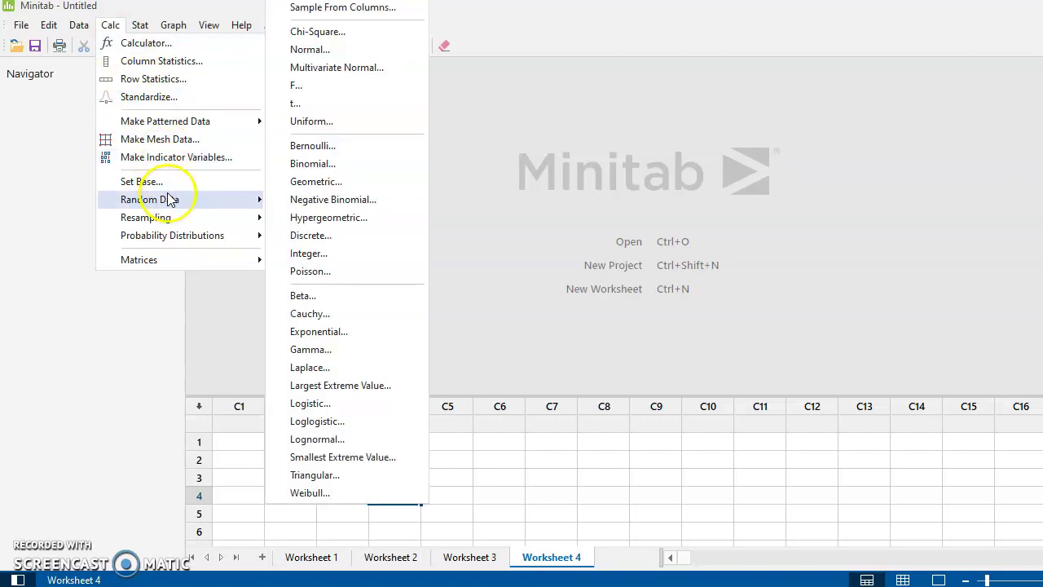
mouse_move(180, 241)
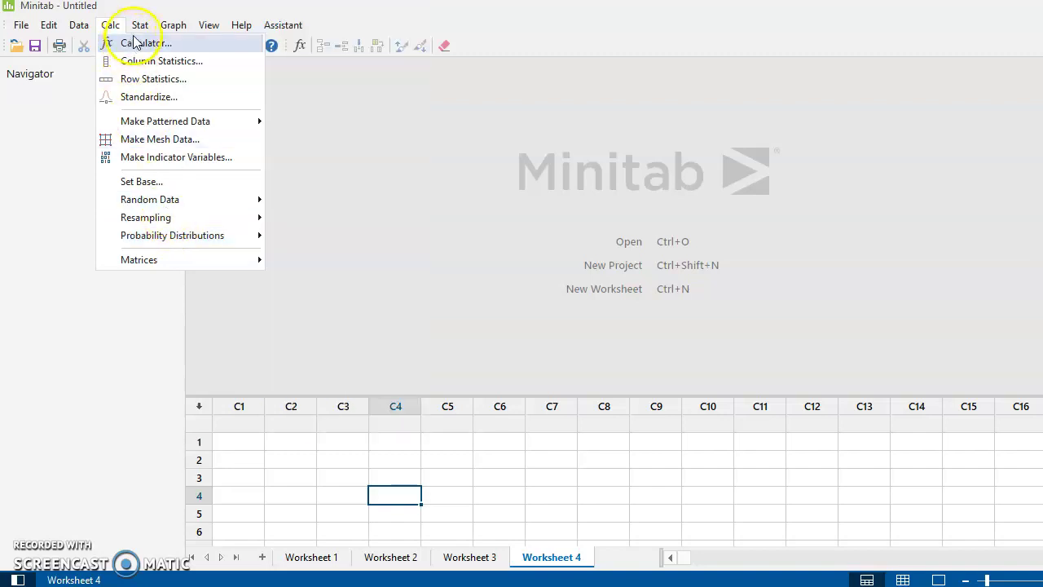
- Browse Stat categories like Basic Statistics, ANOVA, Control Charts and Quality Tools, then move to Graph
mouse_move(140, 30)
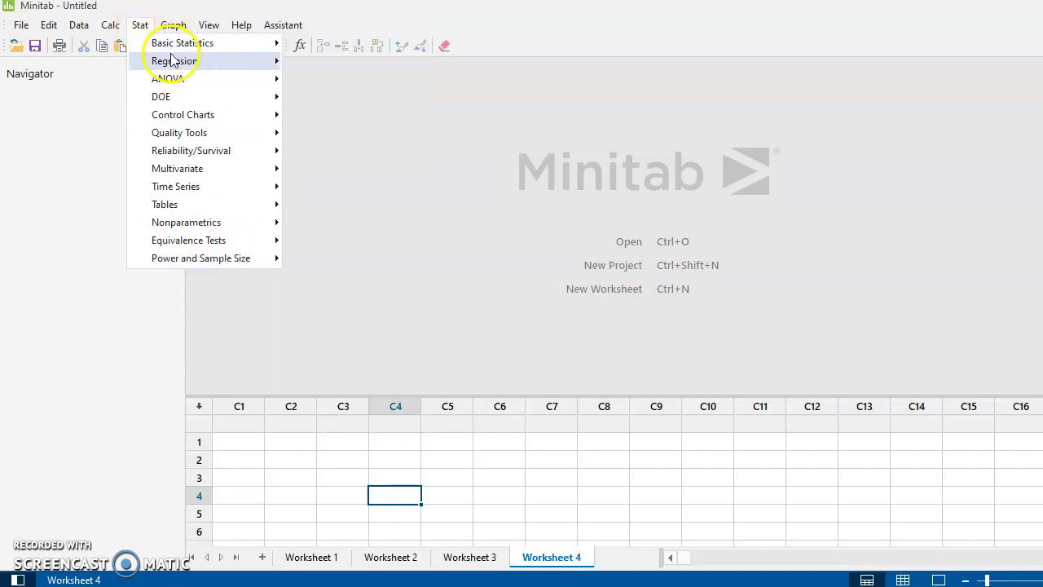
mouse_move(187, 49)
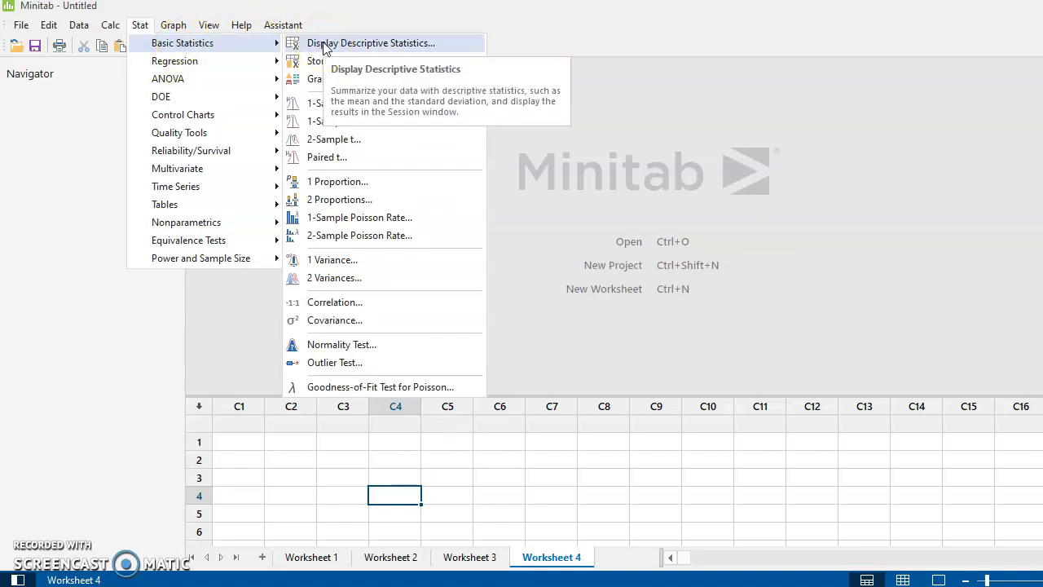
left_click(310, 82)
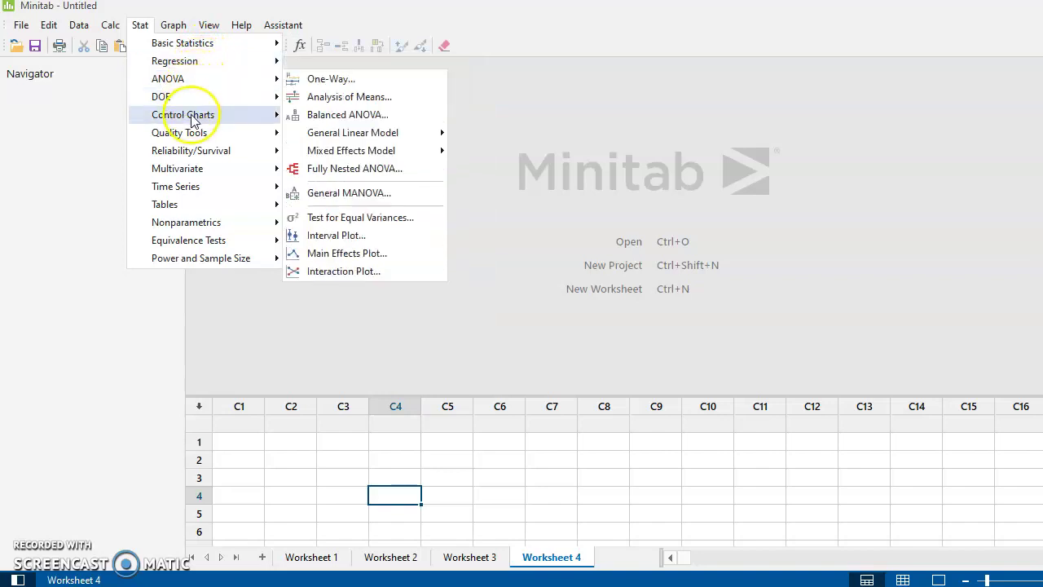
mouse_move(194, 120)
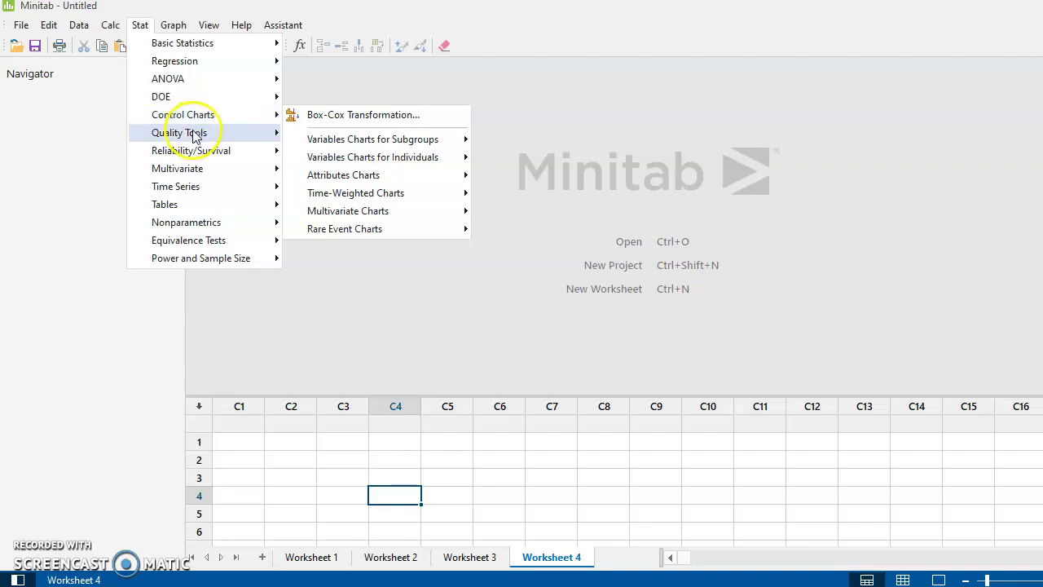
mouse_move(195, 138)
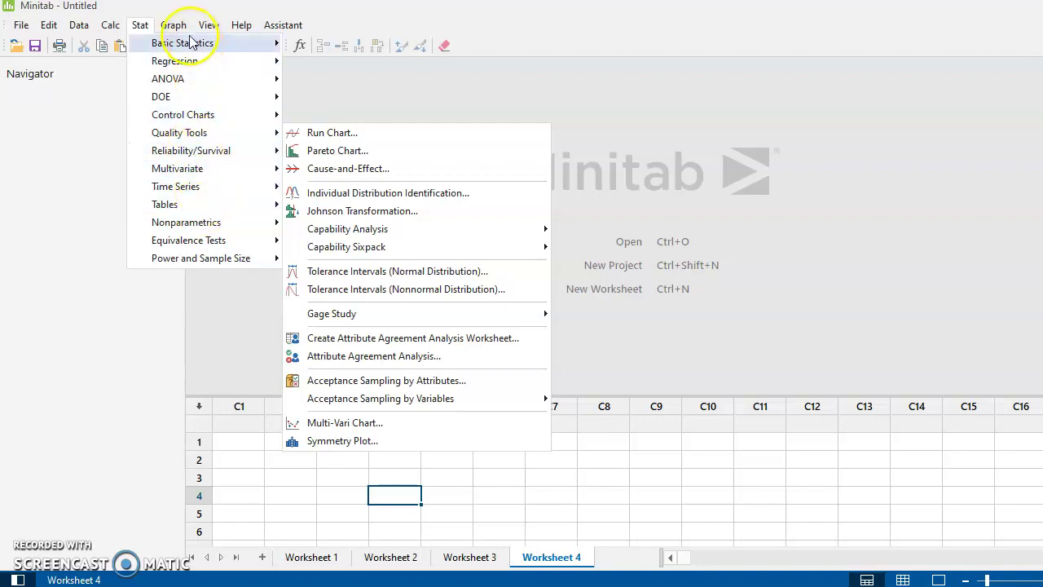
mouse_move(178, 26)
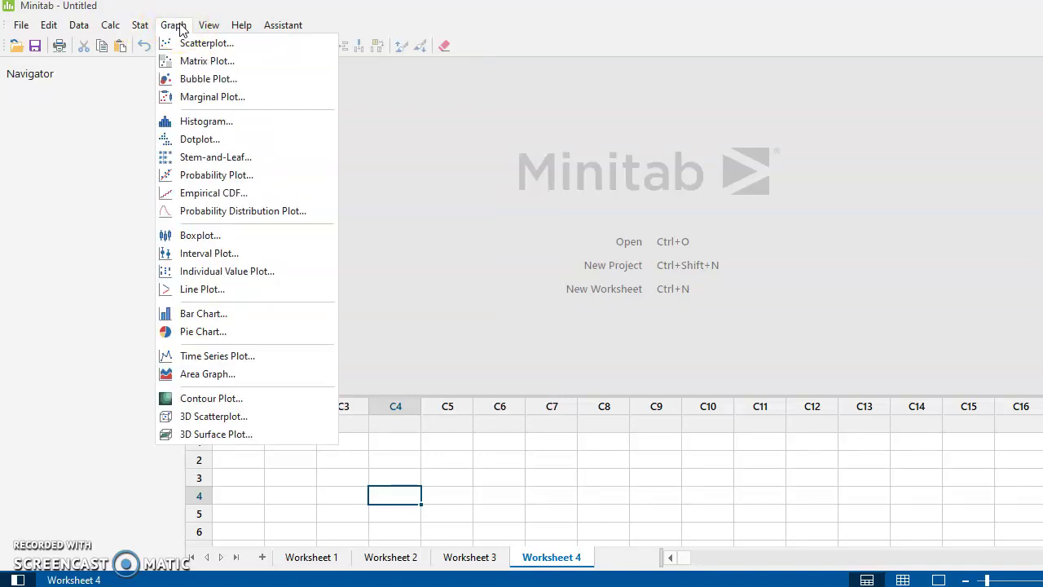
- Dismiss the View menu by selecting the empty output area
left_click(391, 158)
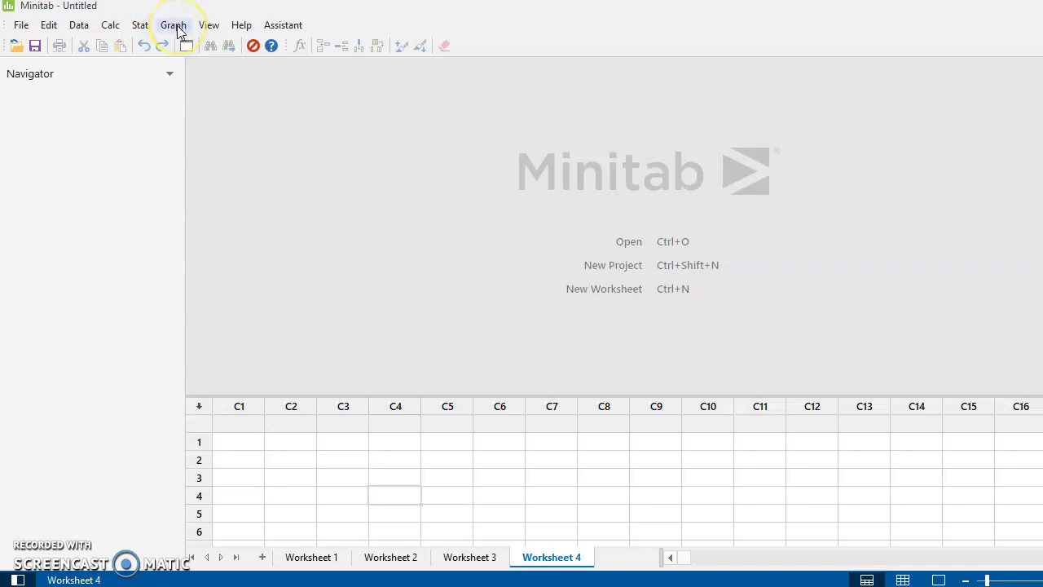
- Open the Xbar-R control chart dialog, cancel, reopen it with Edit Last Dialog, and cancel again
left_click(140, 25)
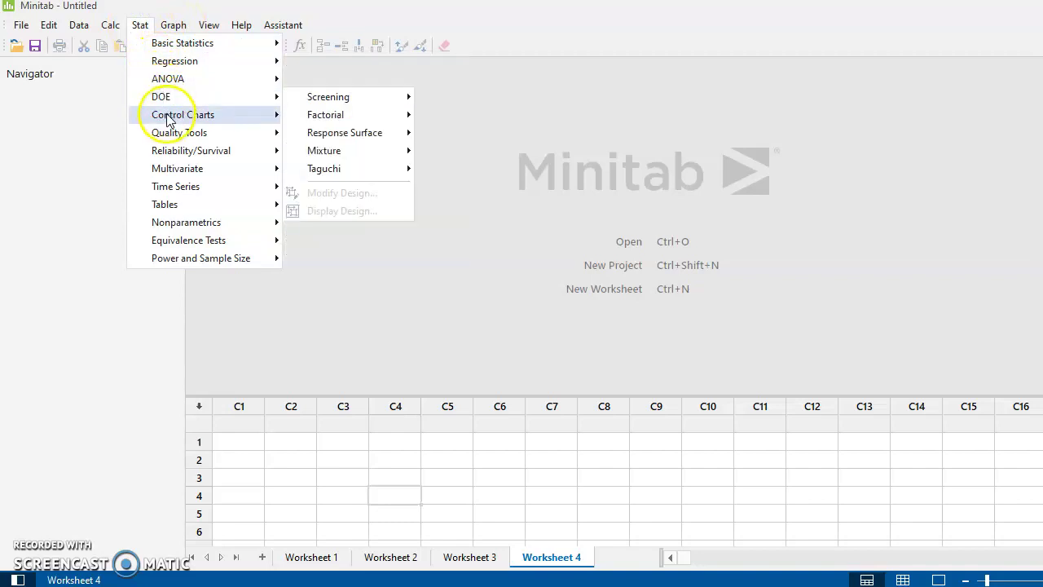
mouse_move(349, 141)
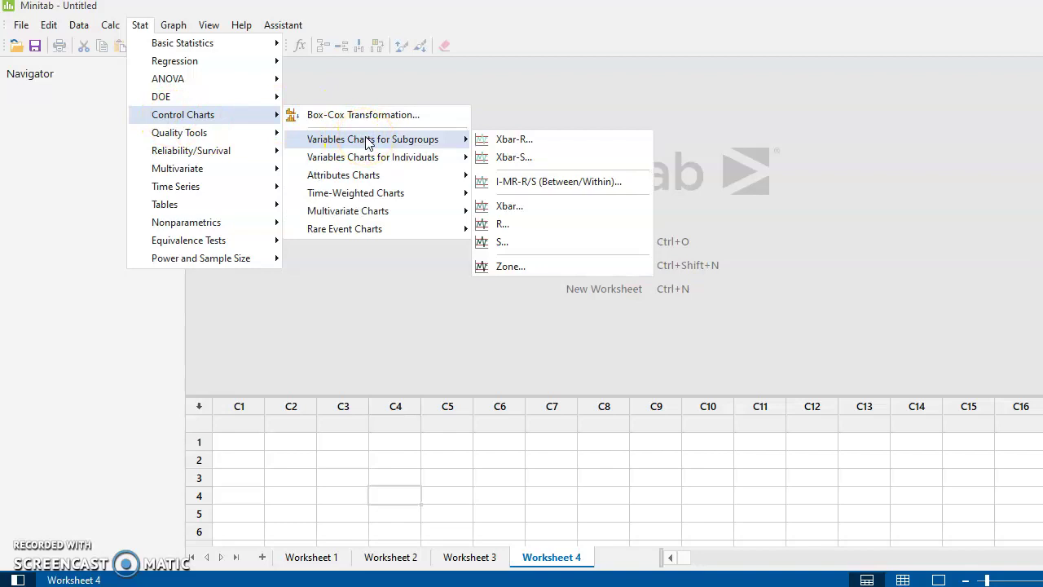
left_click(515, 140)
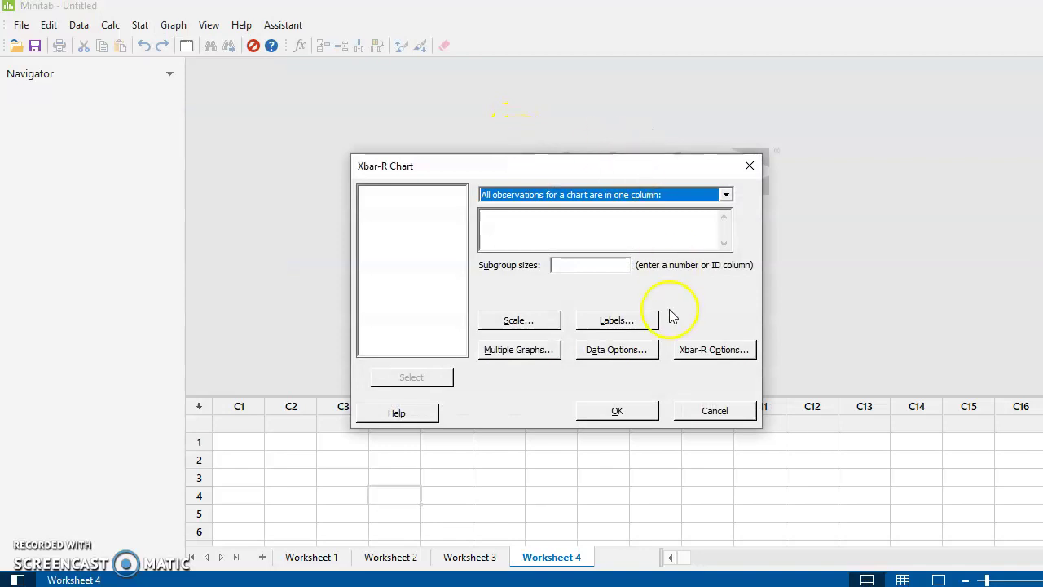
left_click(707, 412)
left_click(186, 47)
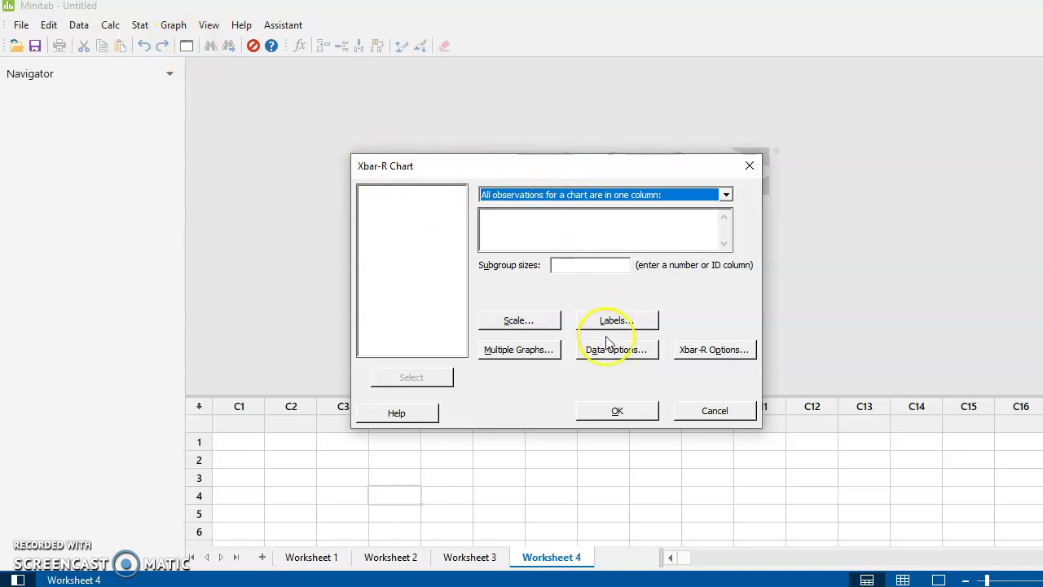
left_click(715, 411)
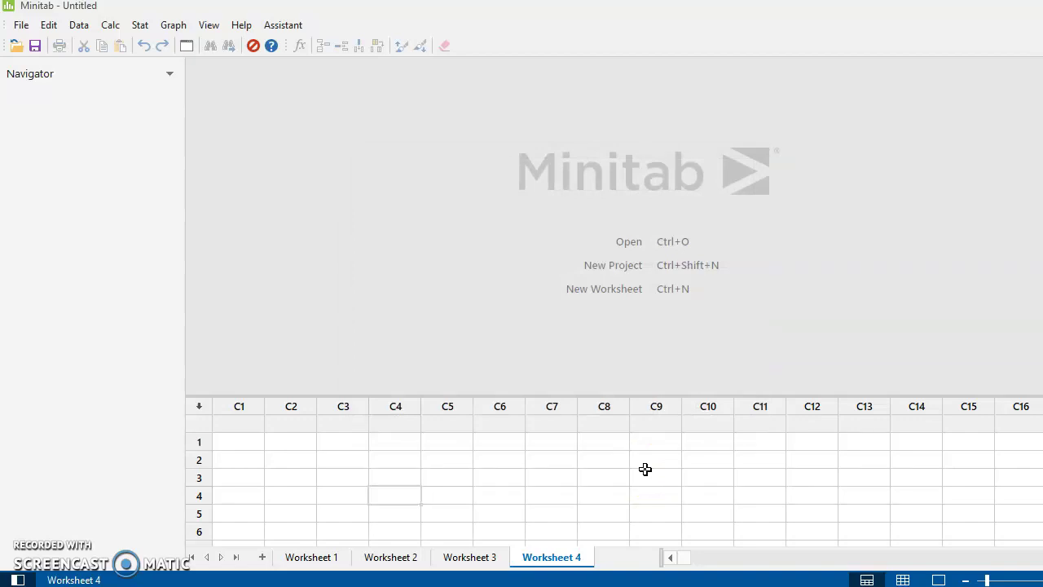
left_click(540, 466)
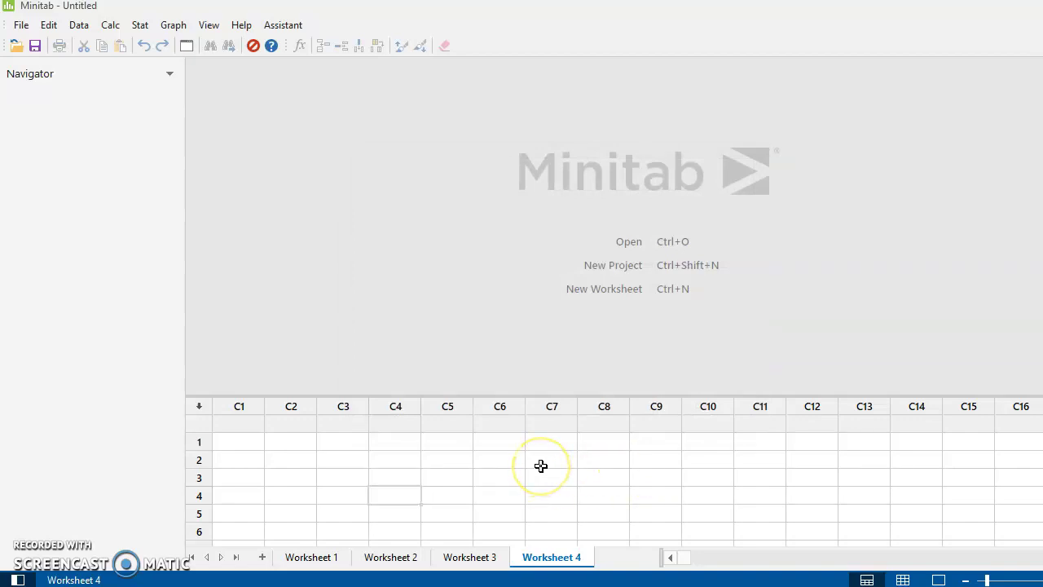